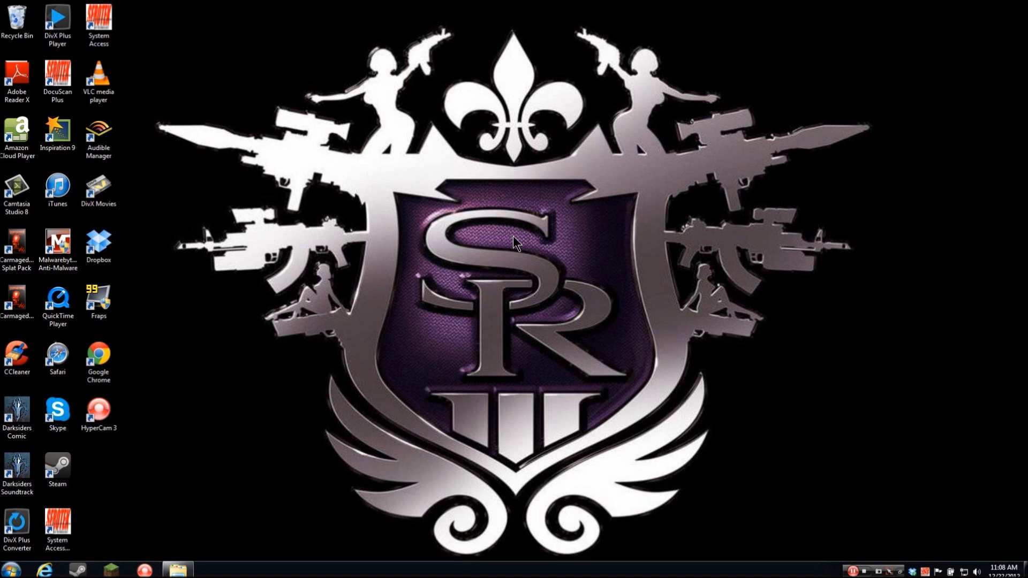
- Choose Remote Control Another Computer from the System Access tray icon's menu
right_click(515, 243)
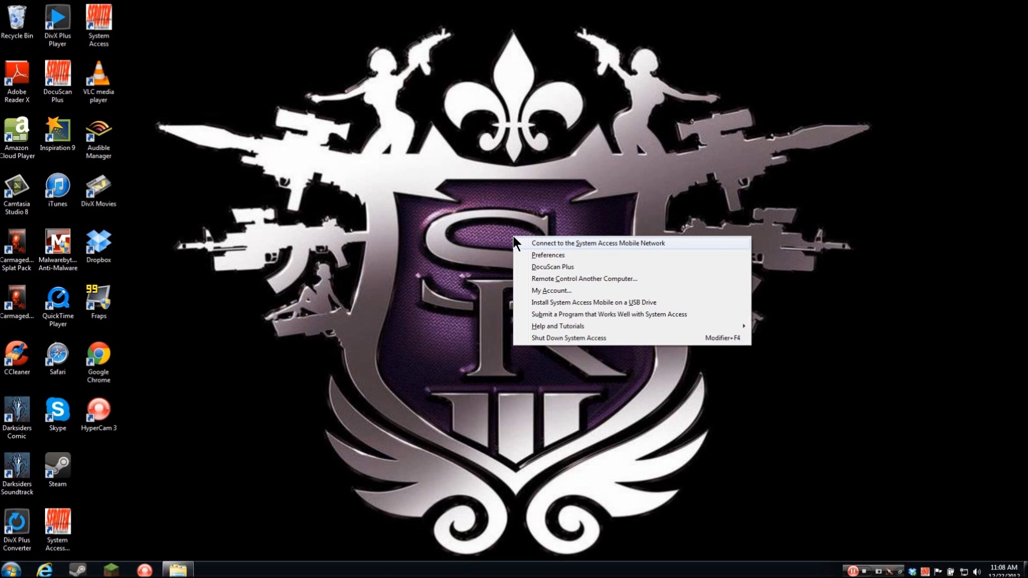
key(Down)
key(Down)
key(Down)
key(Return)
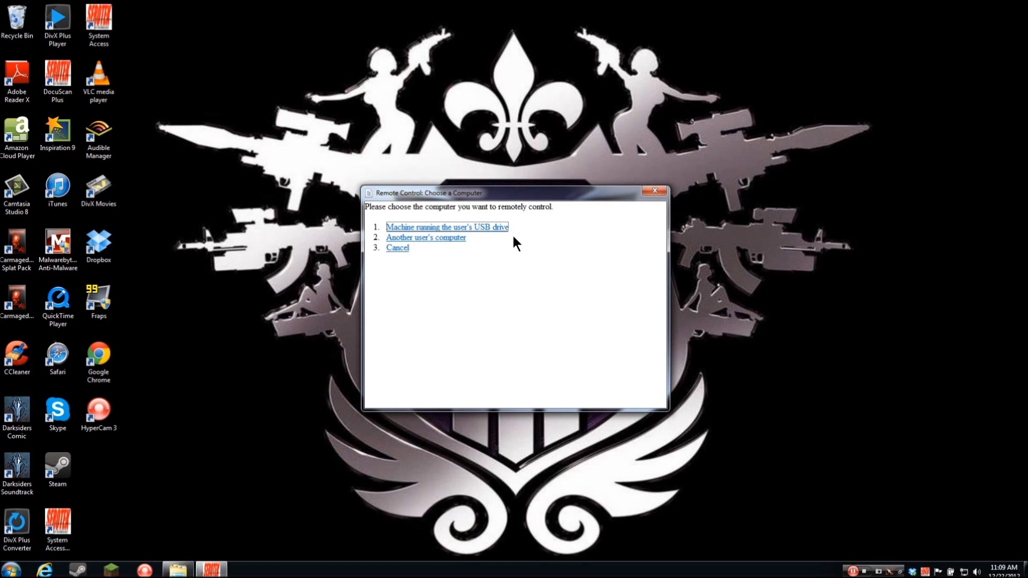
key(Tab)
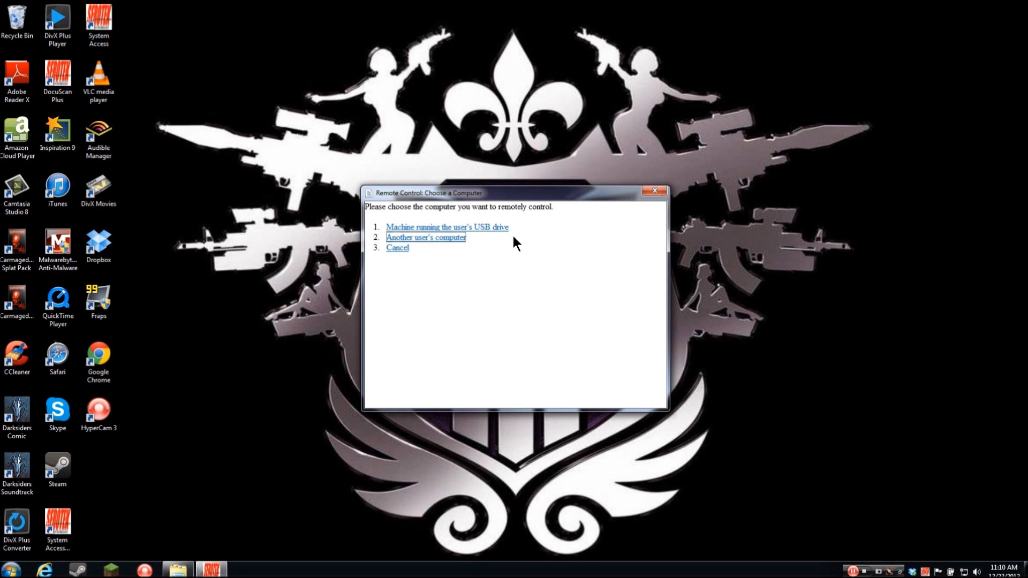
key(shift+Tab)
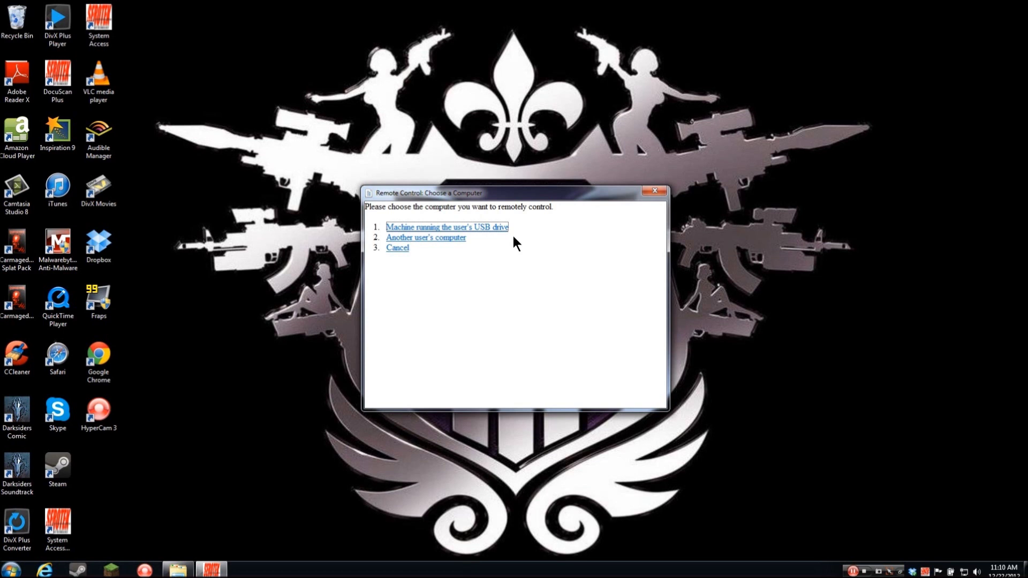
- Pick the machine running the USB drive and move to Start Session, leaving visual output enabled
click(447, 228)
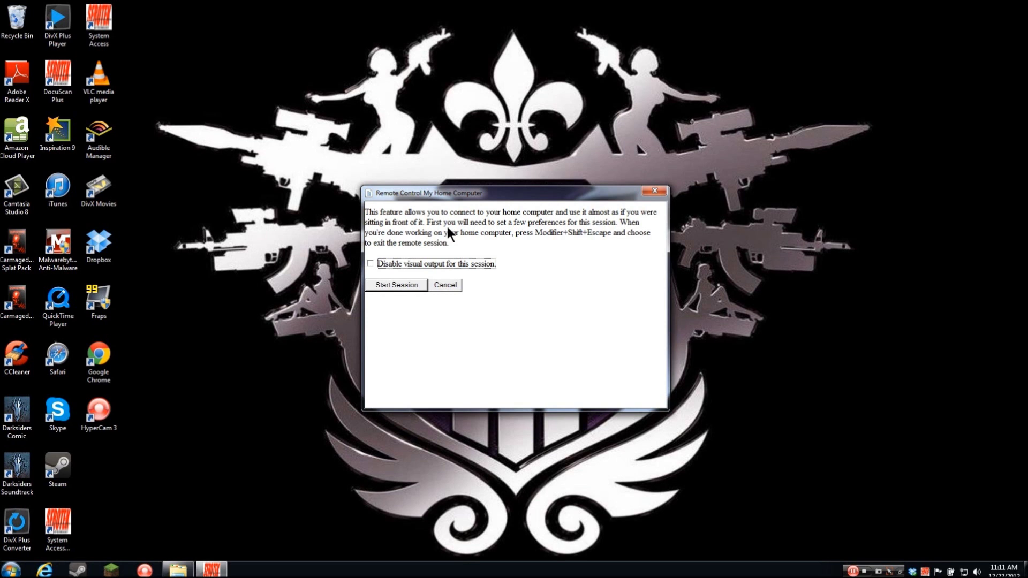
key(Tab)
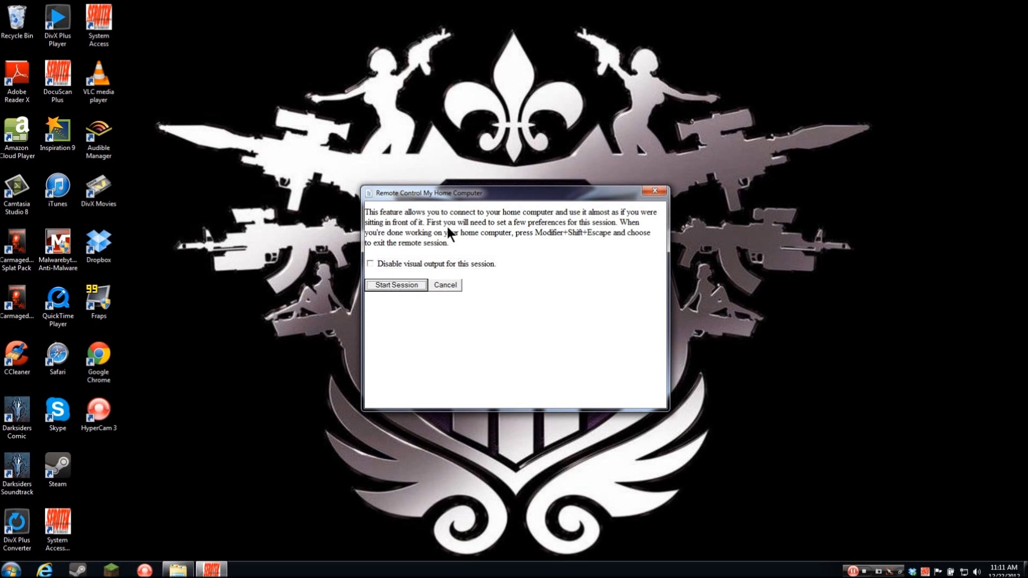
- Start the remote session and bring up the Windows 8 laptop's Start screen
key(Return)
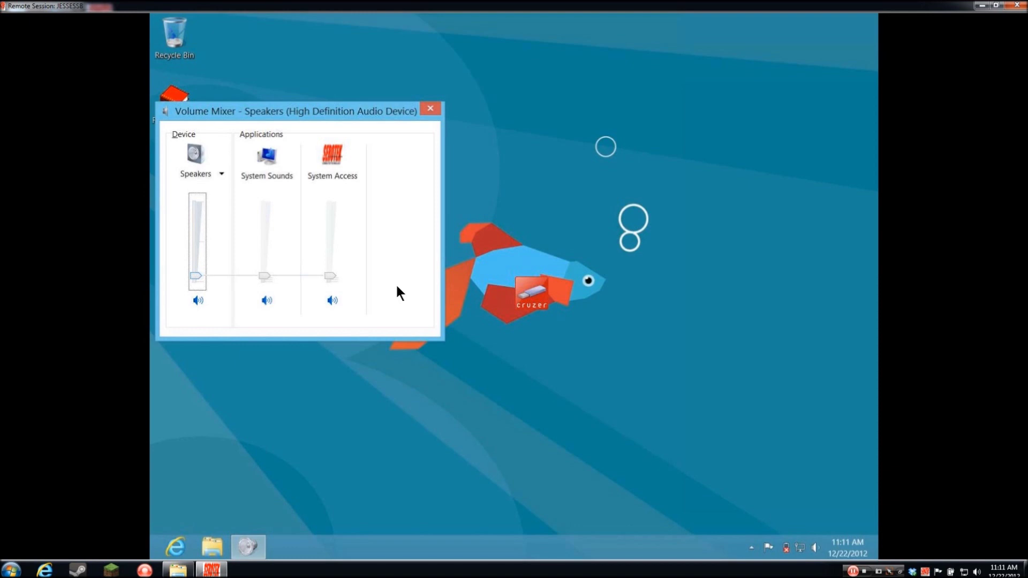
key(super)
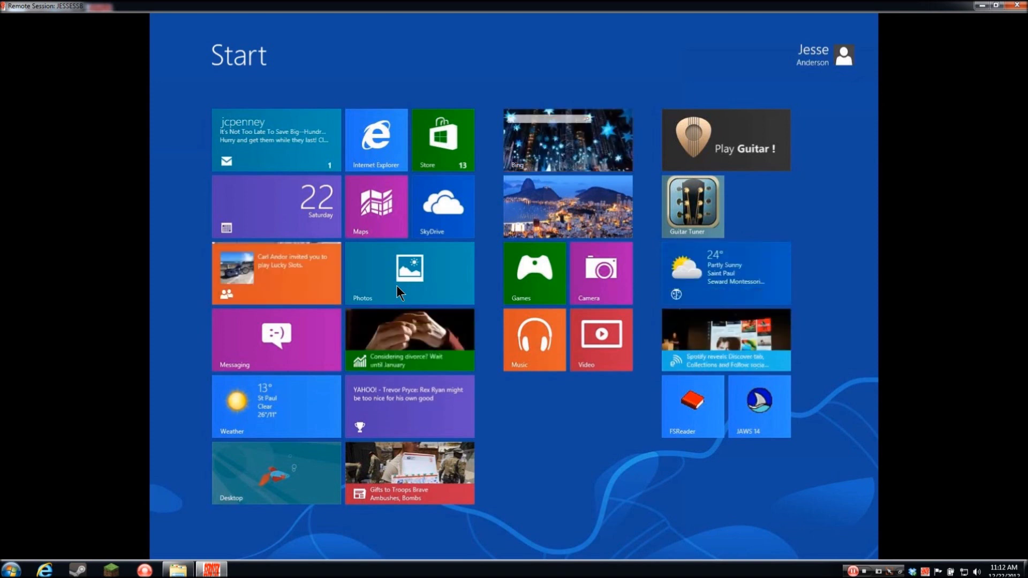
- Move focus to the Internet Explorer tile on the remote Start screen
key(Right)
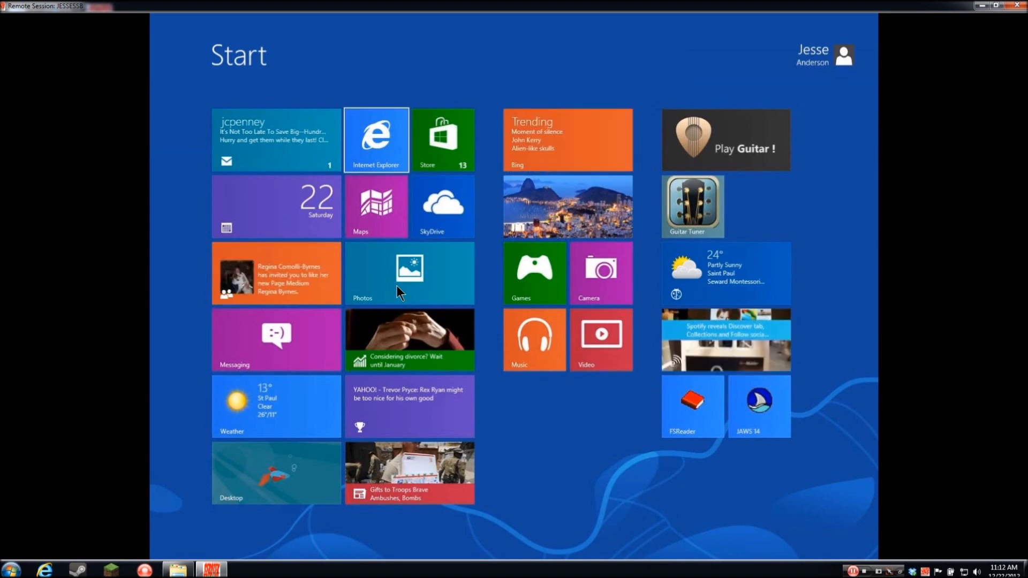
key(Right)
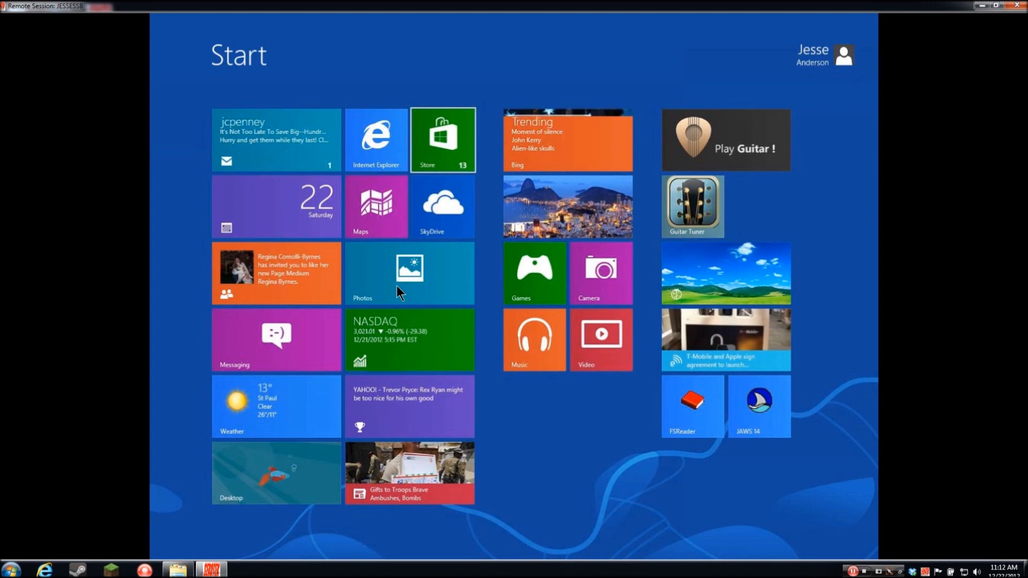
key(Right)
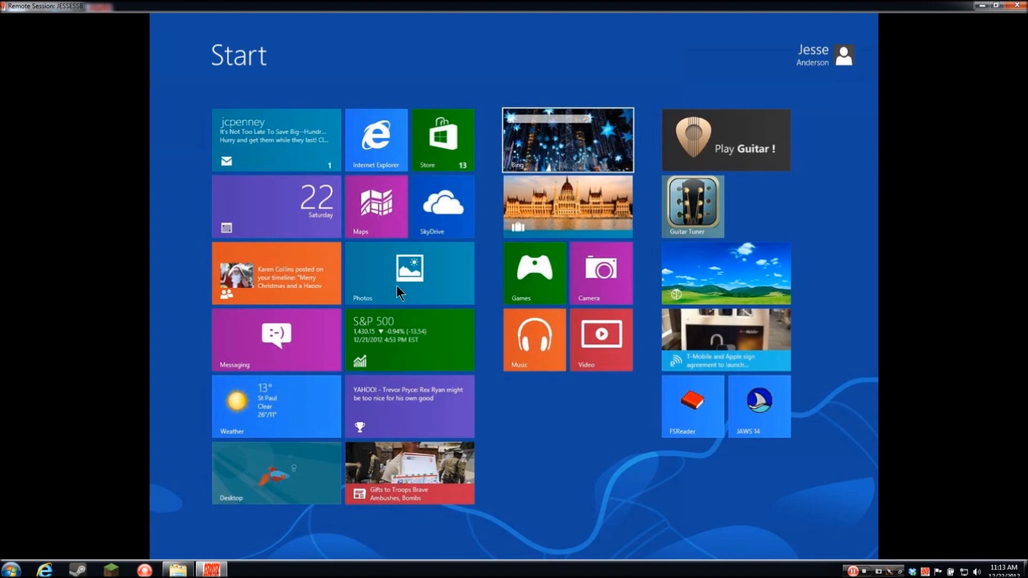
key(Right)
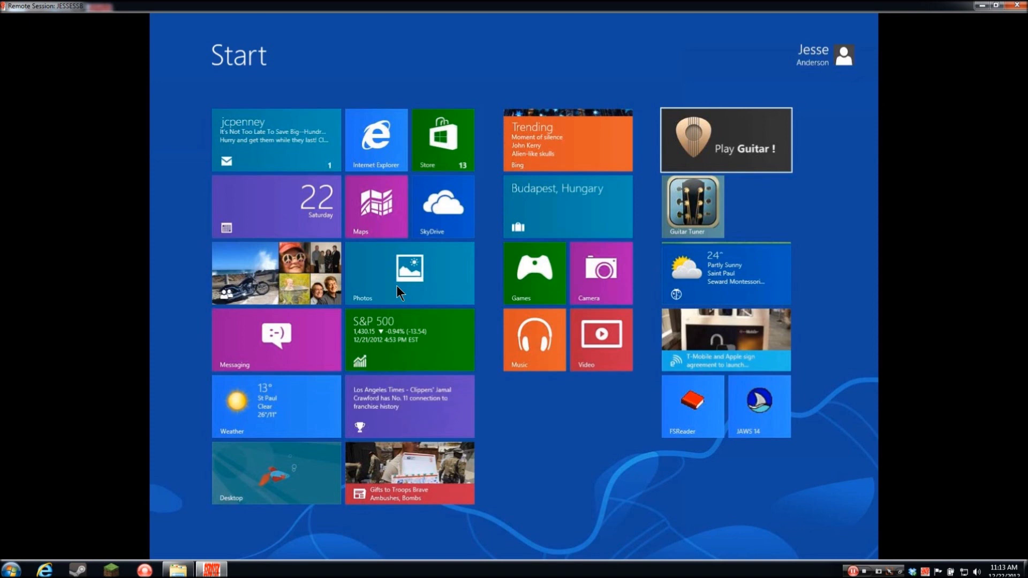
key(Down)
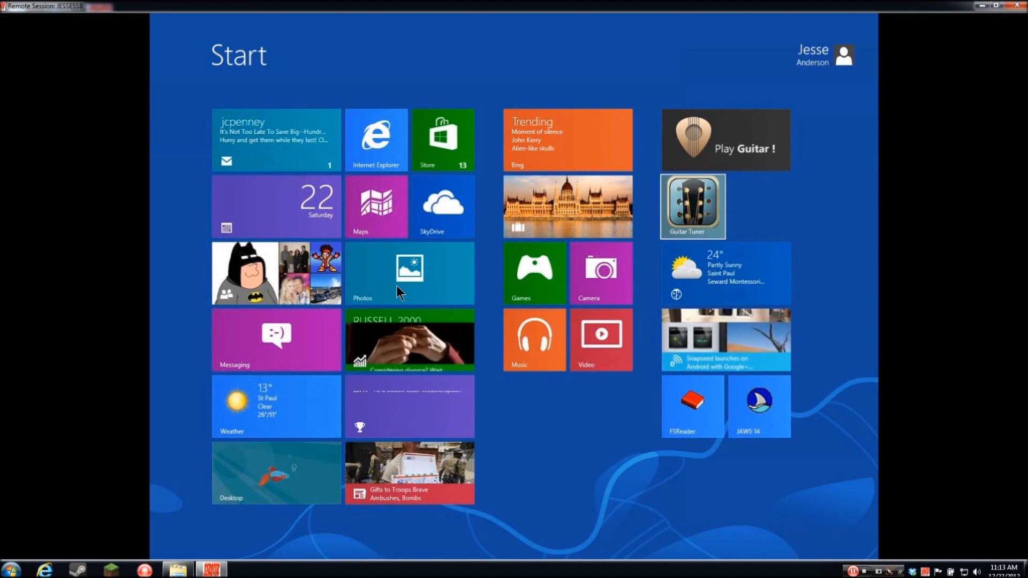
key(Left)
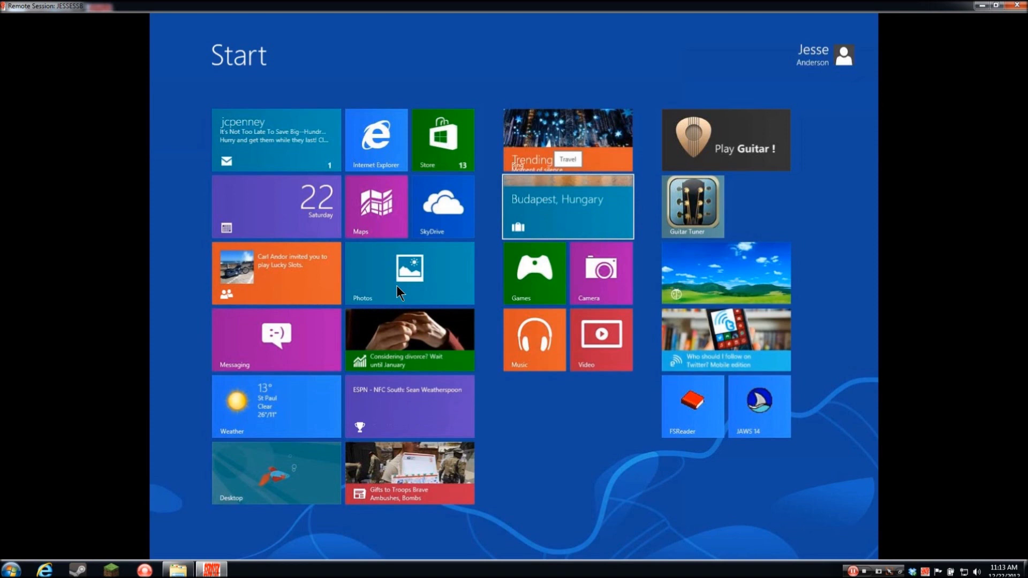
key(Left)
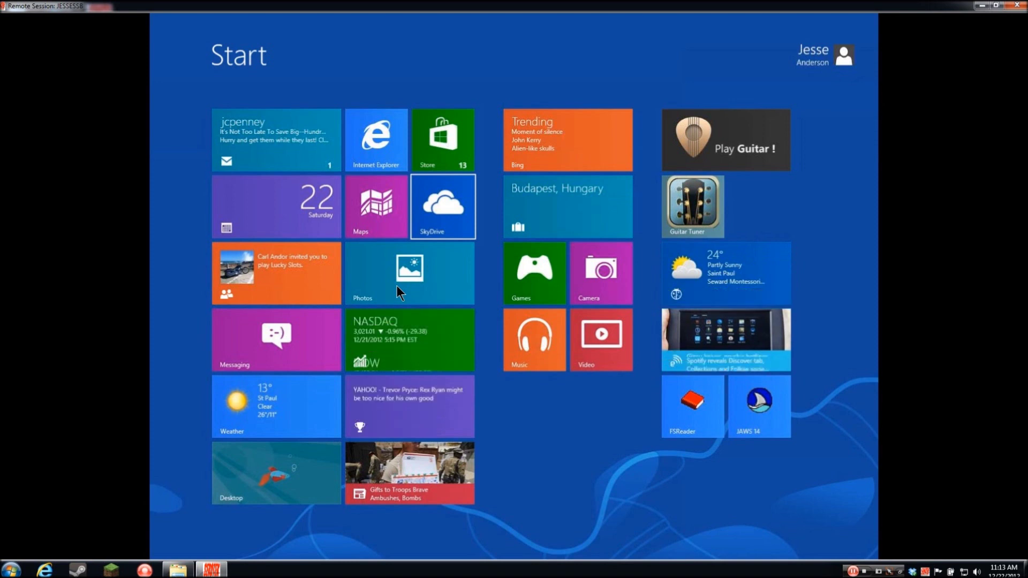
key(Left)
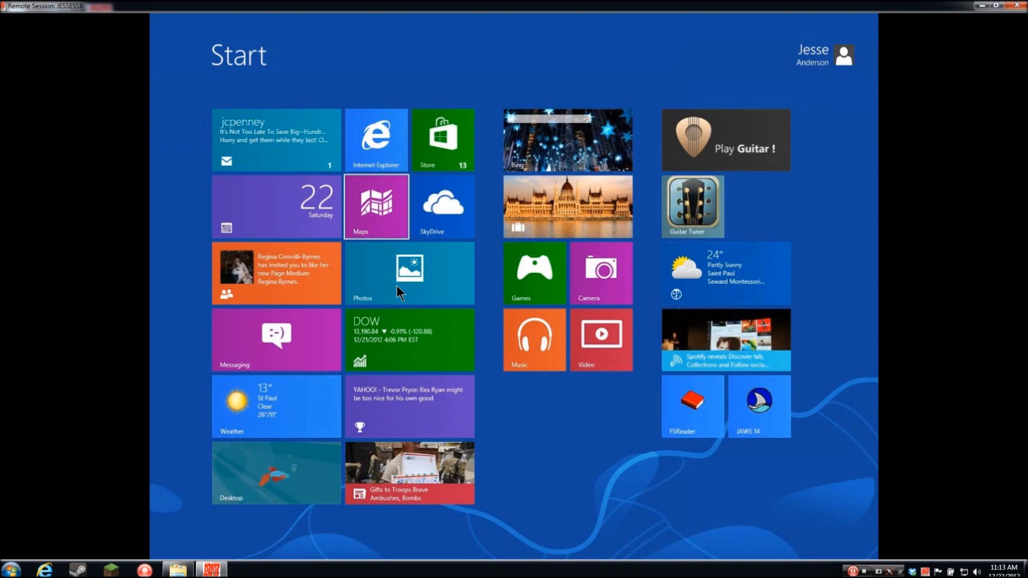
key(Left)
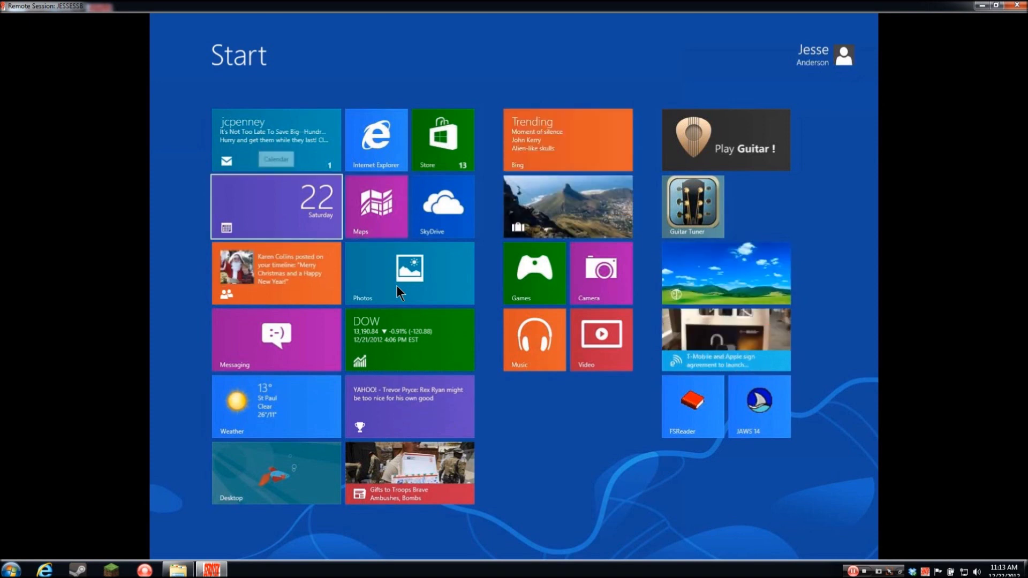
key(Down)
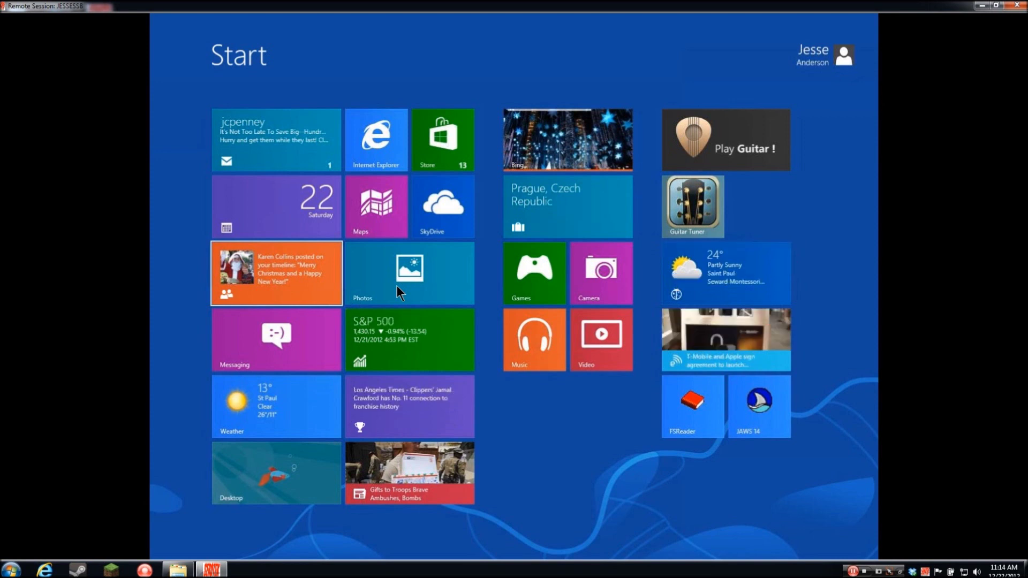
key(Right)
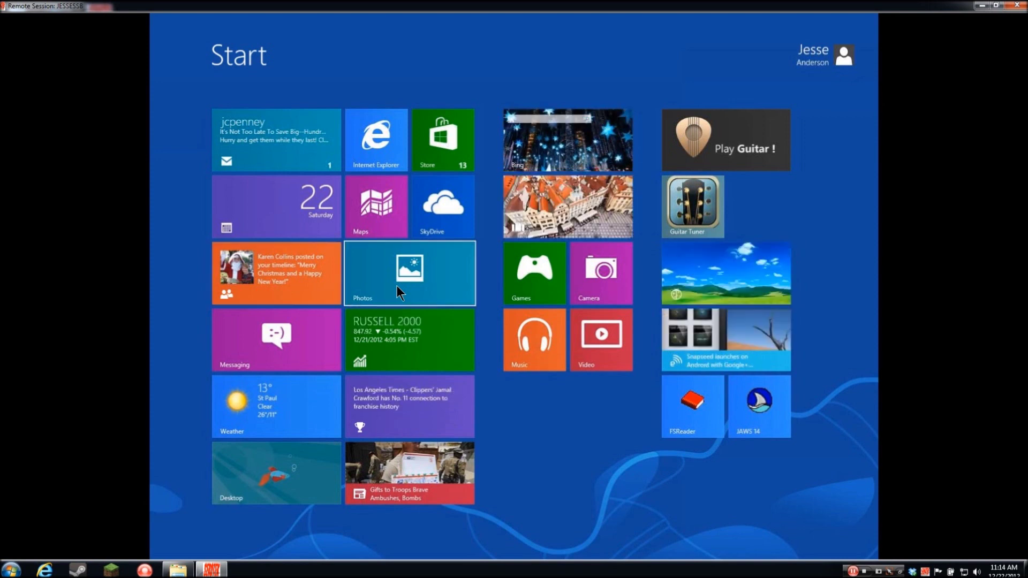
key(Right)
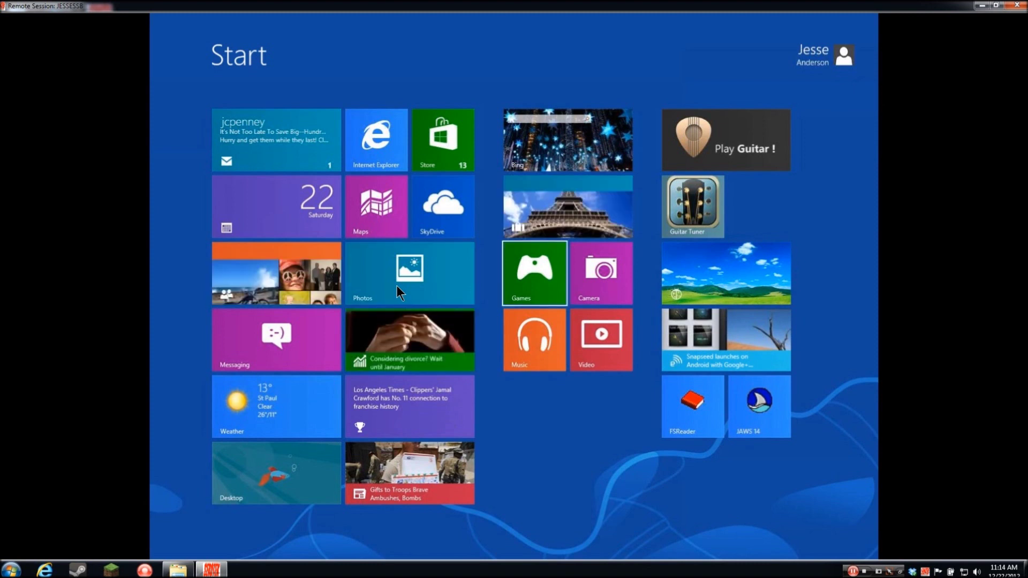
key(Right)
key(Right)
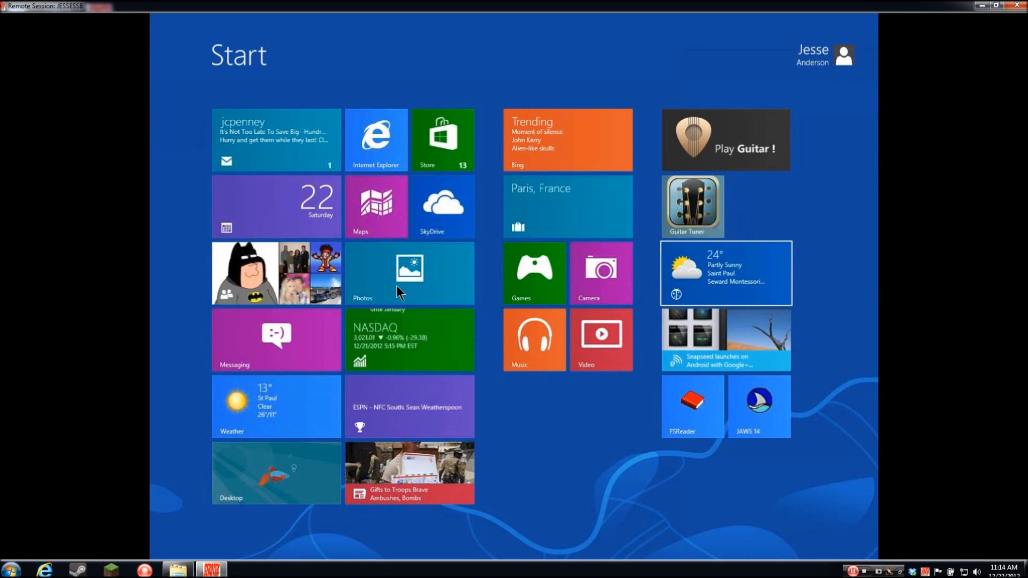
key(Down)
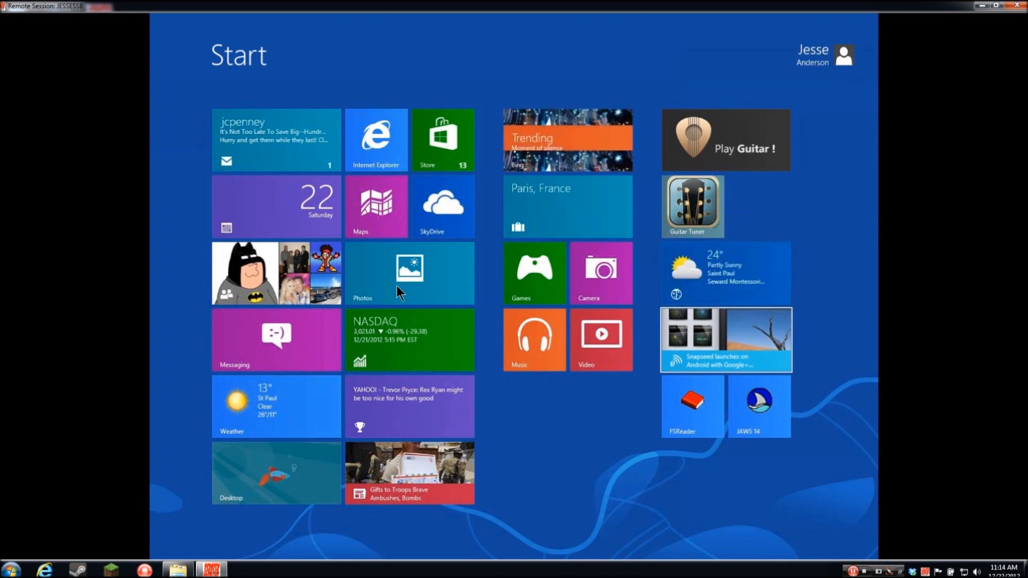
key(Left)
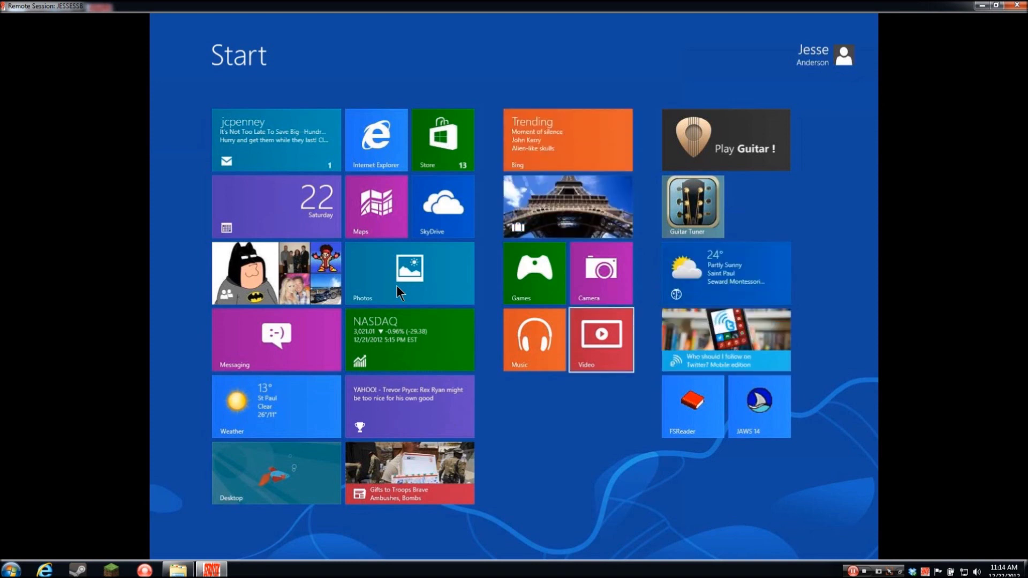
key(Left)
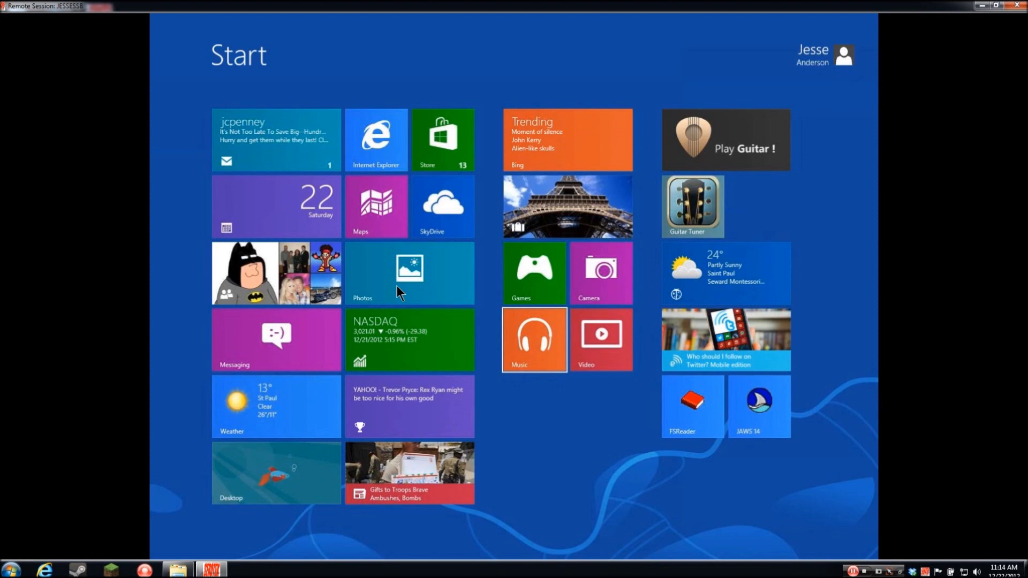
key(Left)
key(Left)
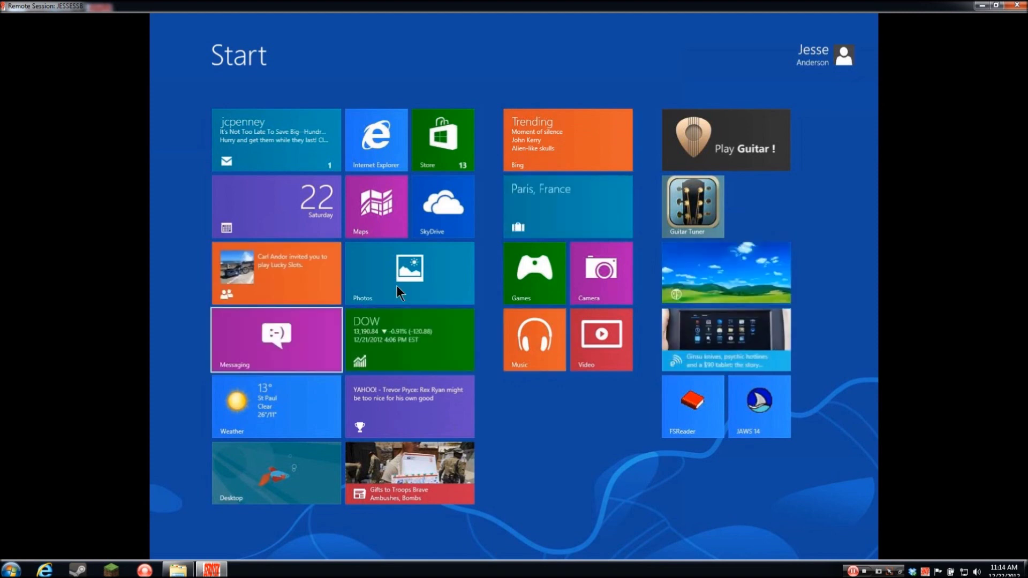
key(Right)
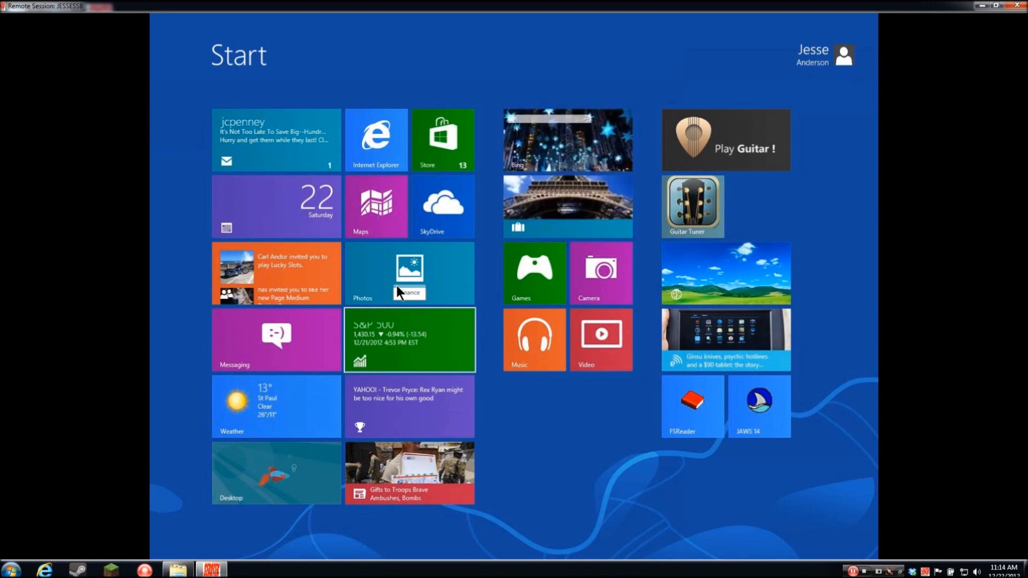
key(Left)
key(Down)
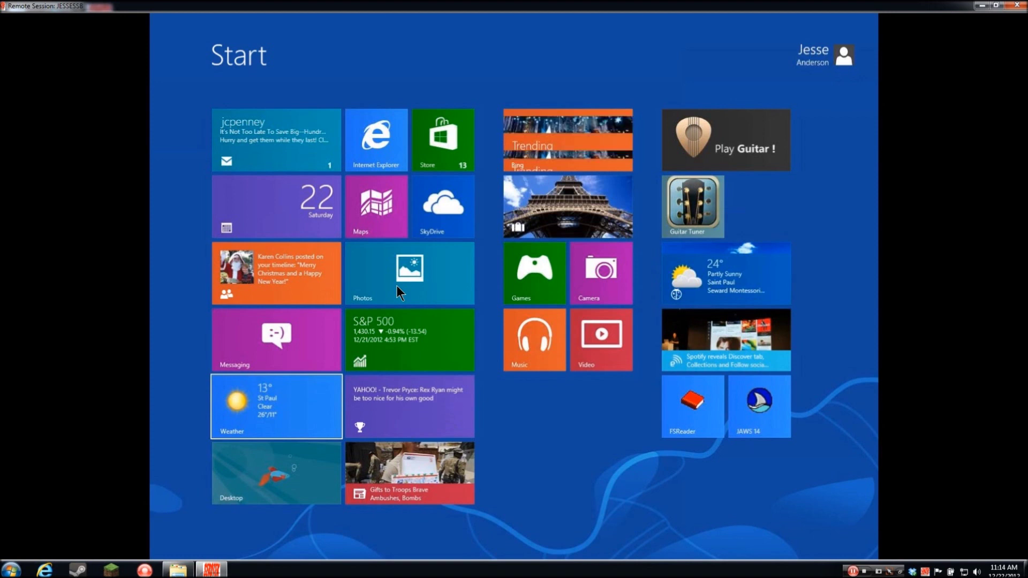
key(Right)
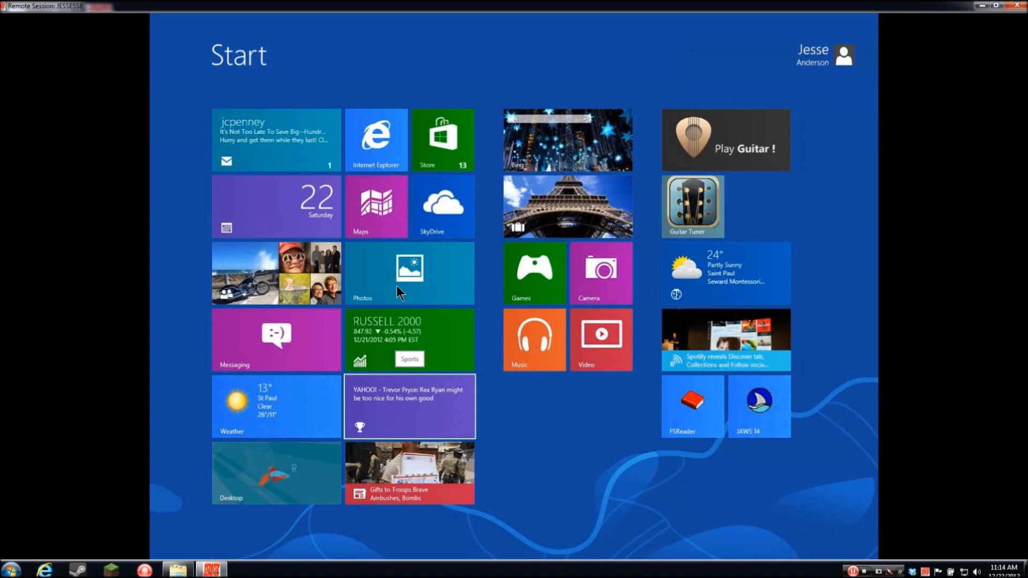
key(Down)
key(Left)
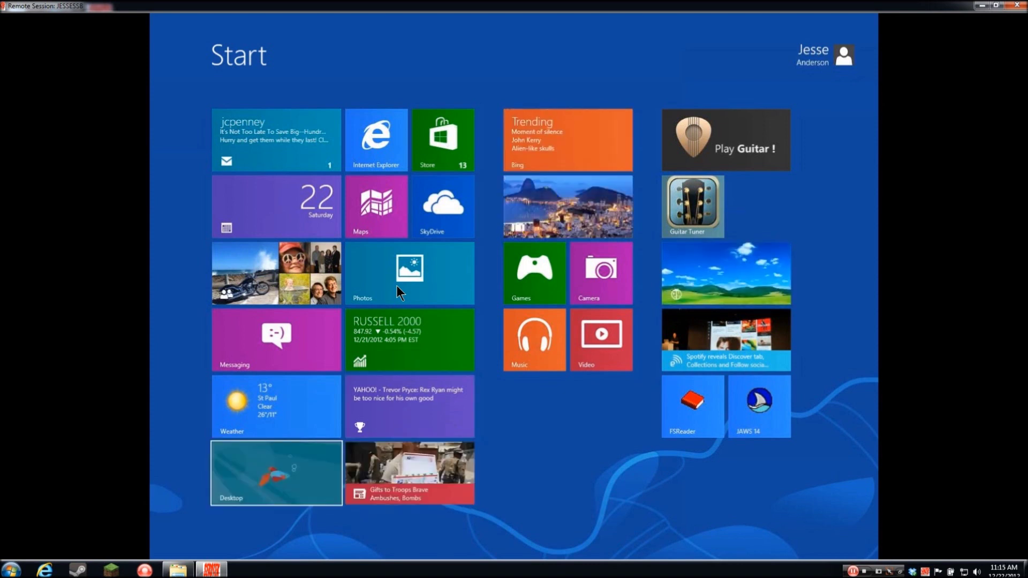
key(Home)
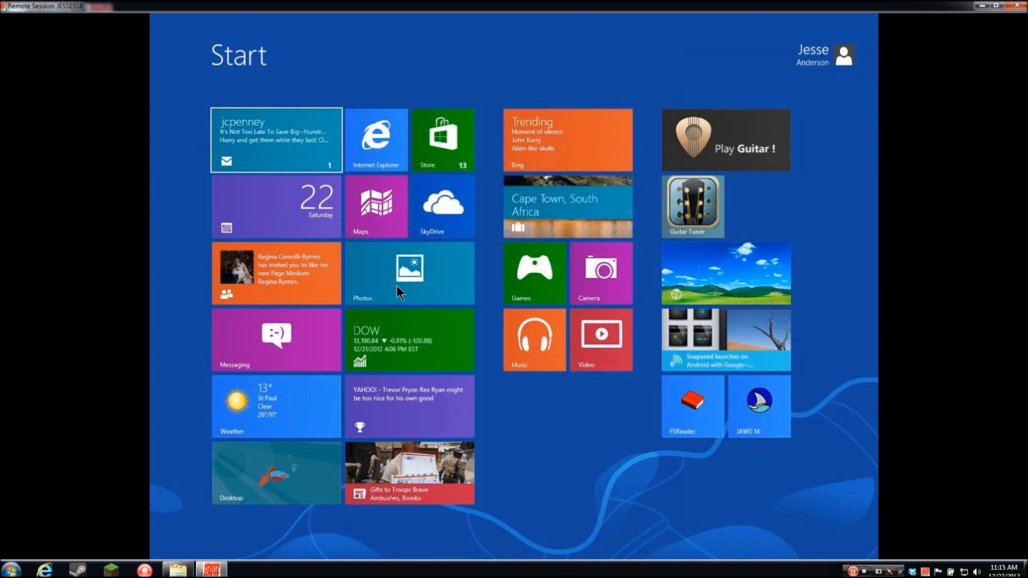
- Browse the remote tiles from Internet Explorer to Maps and SkyDrive, ending on Maps
key(Right)
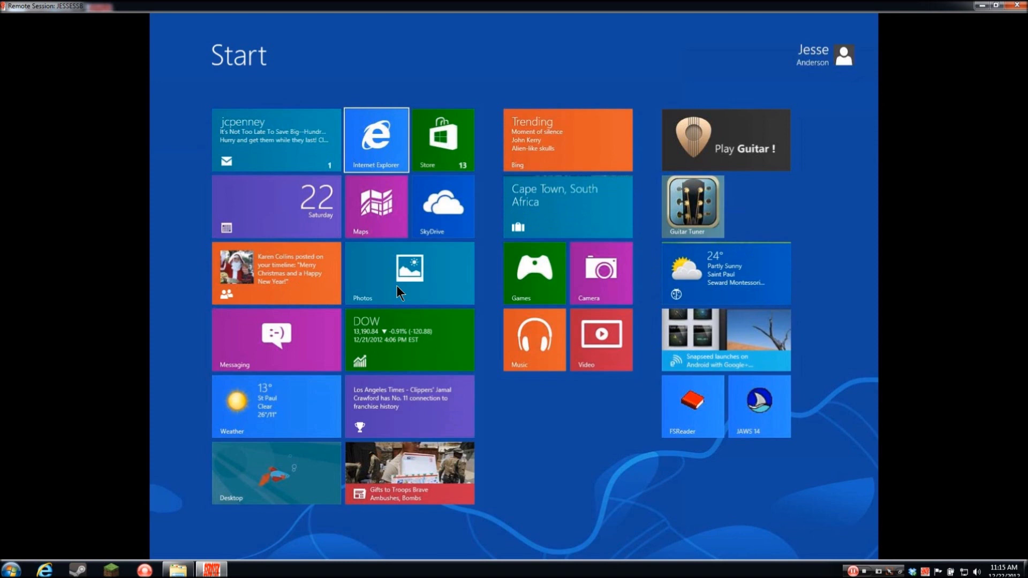
key(Down)
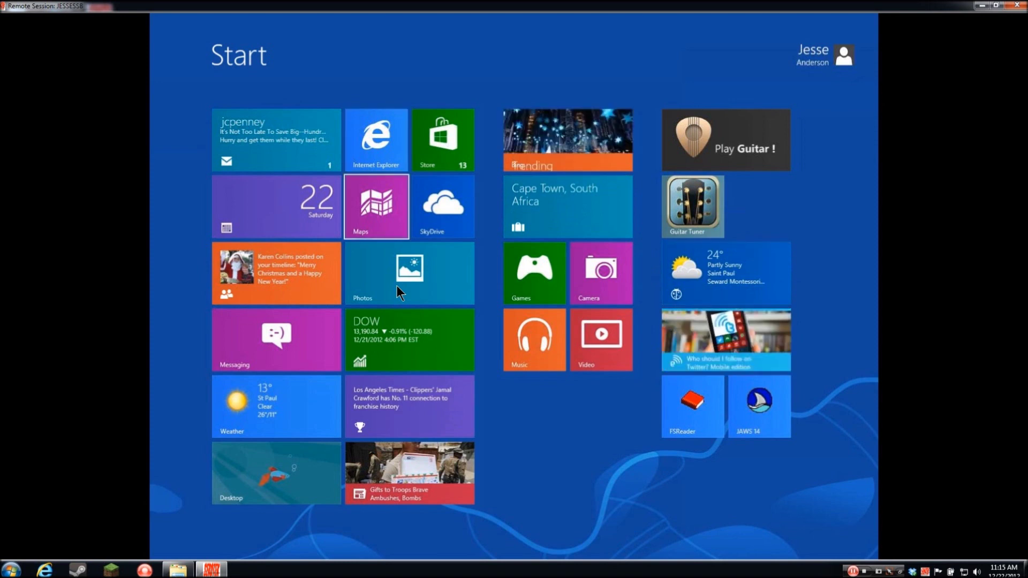
key(Right)
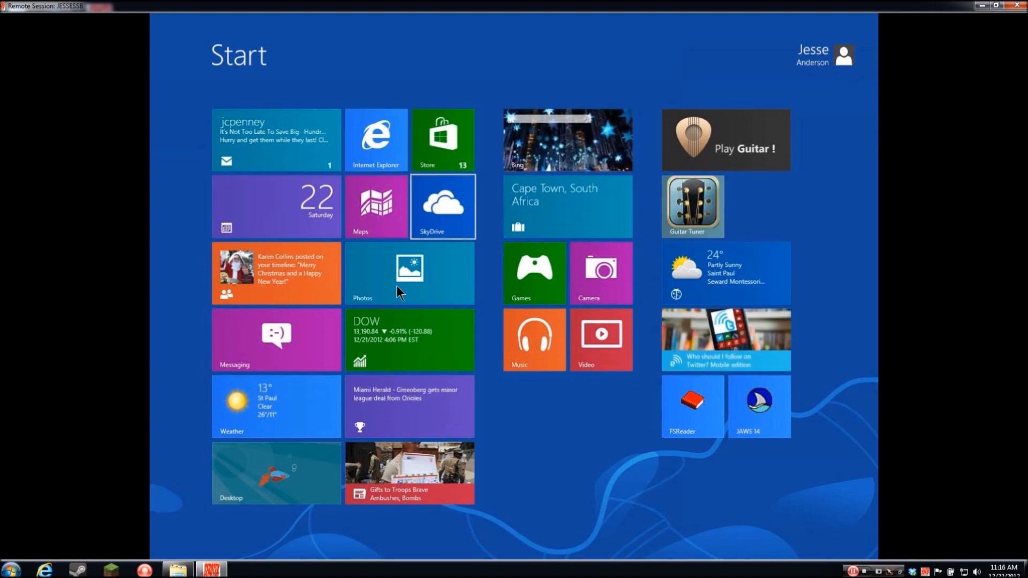
key(Left)
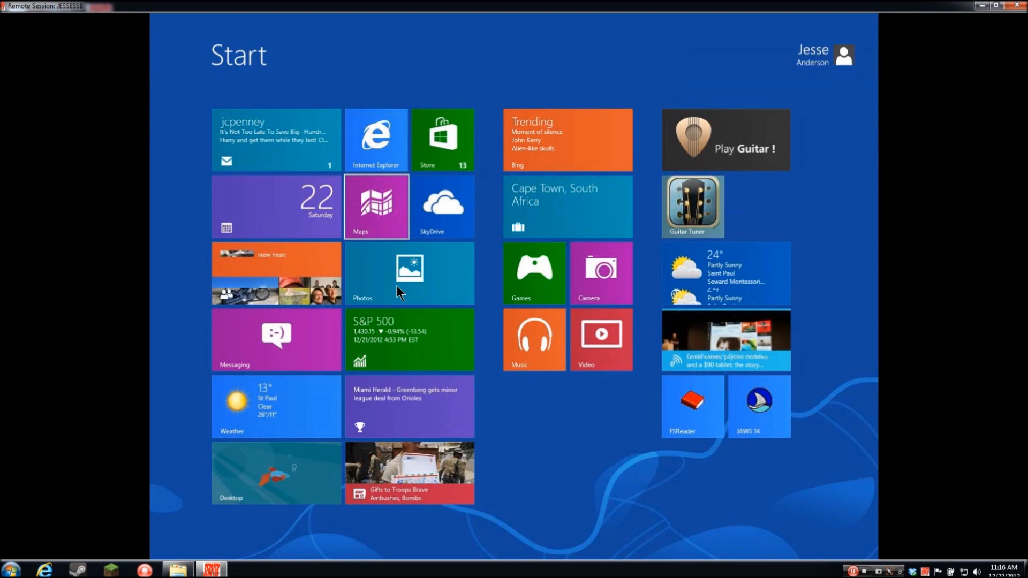
- Search for 'windows explorer', clear the unmatched search and close the Search pane
text(windows)
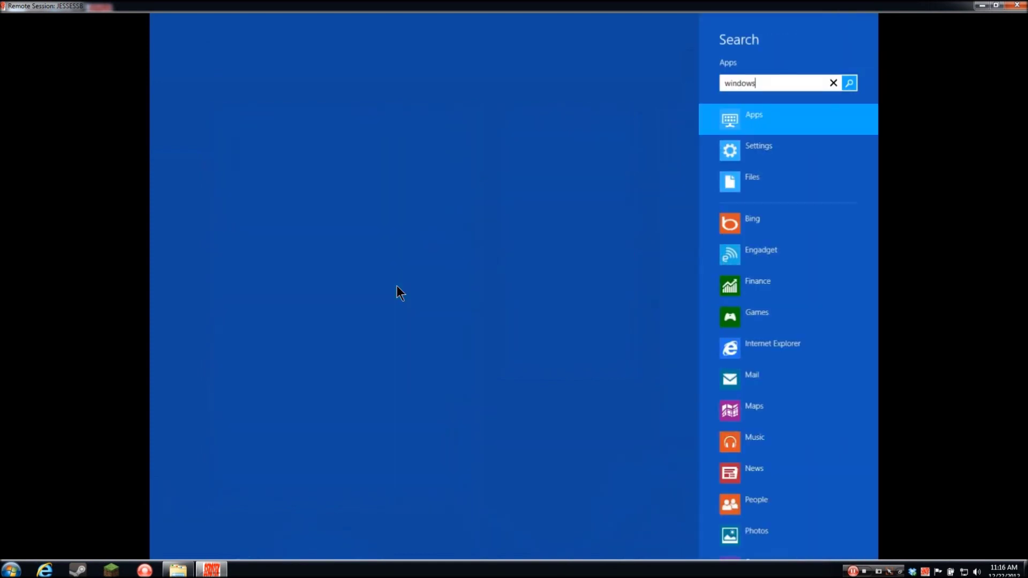
text( explorer)
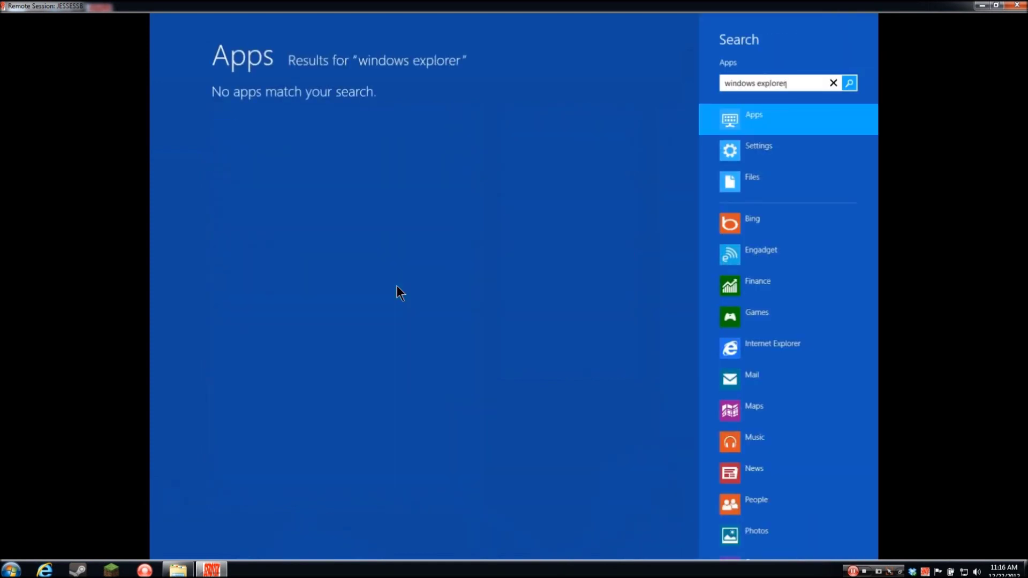
key(ctrl+a)
key(BackSpace)
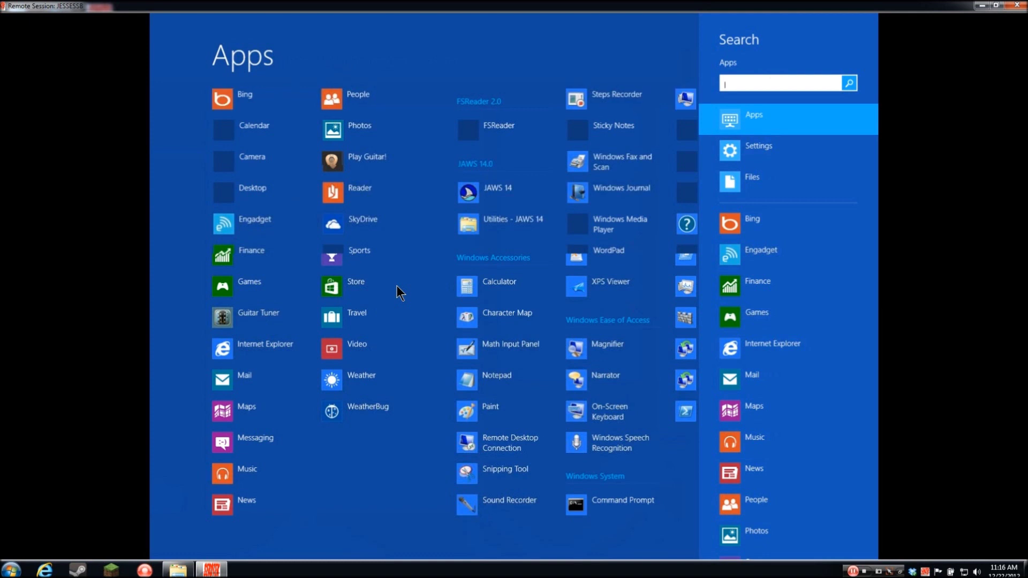
key(Escape)
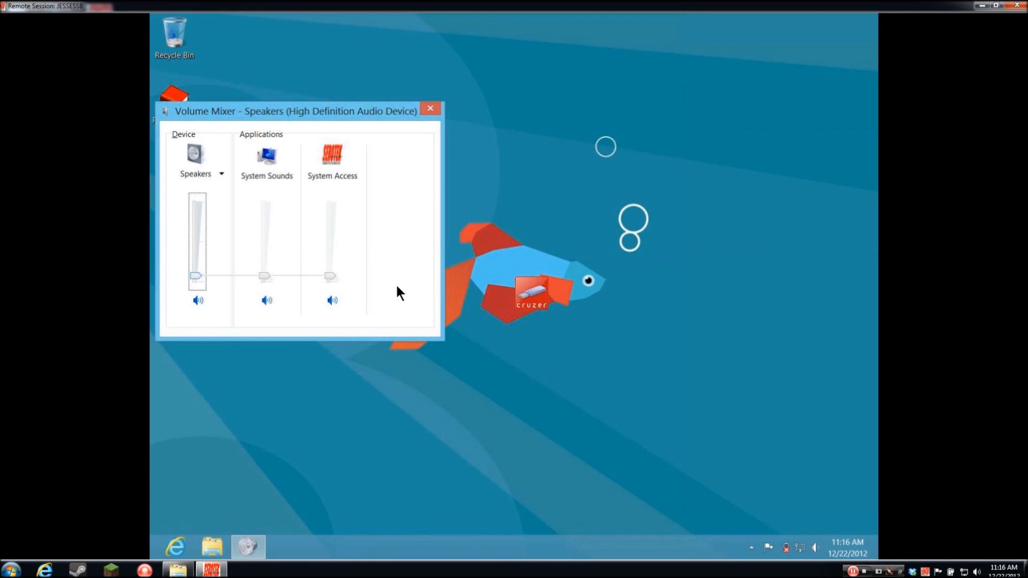
- Bring the remote laptop's Start screen back in place of the desktop and Volume Mixer
key(super)
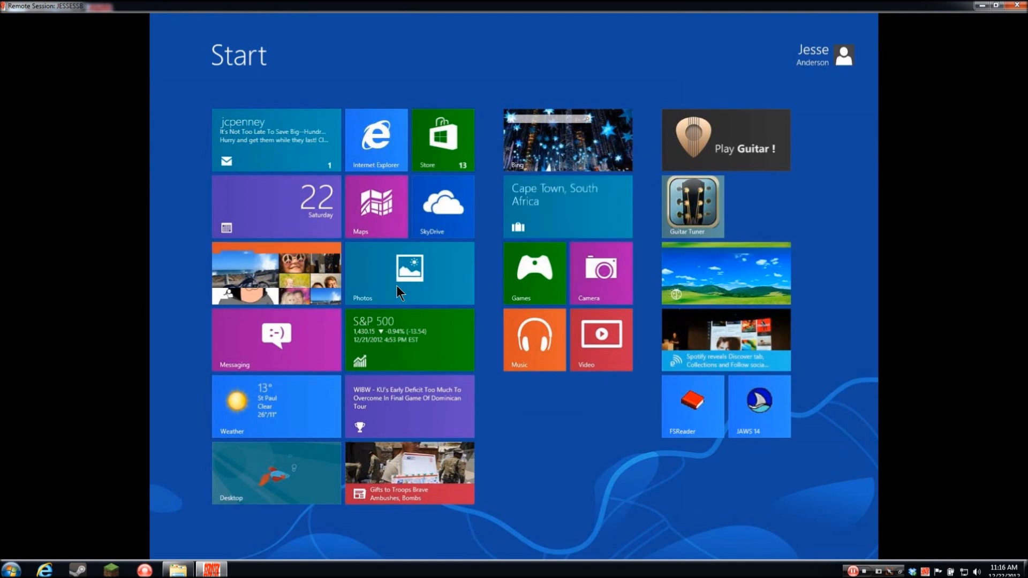
- Search the remote Start screen for 'internet', move to the Settings results, then clear the text
text(int)
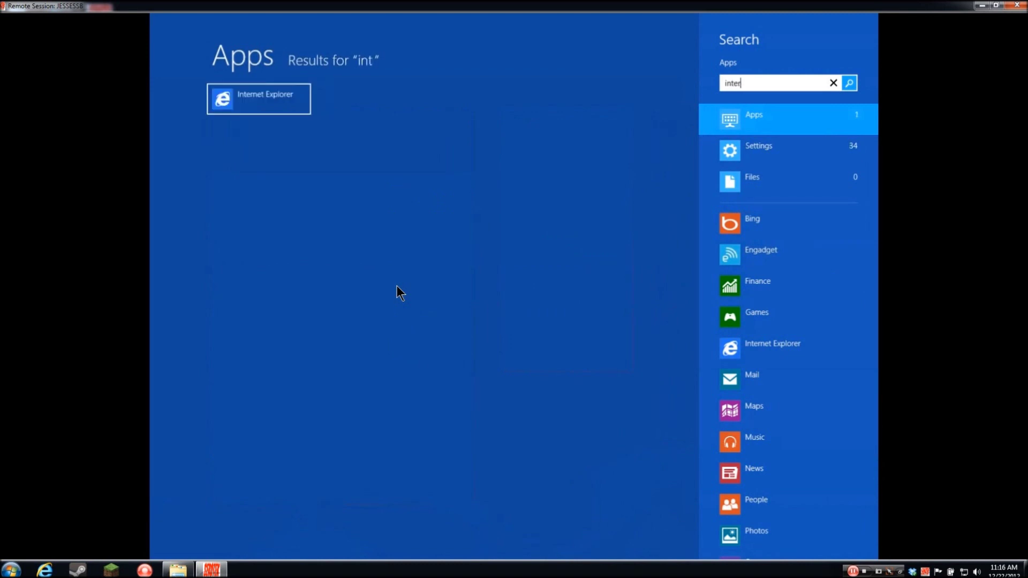
text(ernet)
key(Tab)
key(Down)
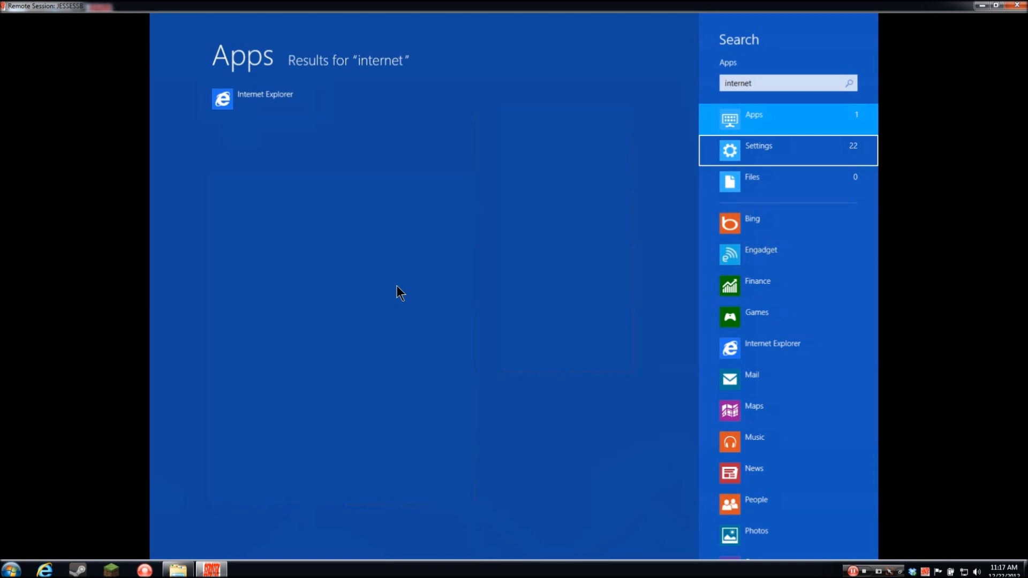
key(BackSpace)
key(BackSpace)
key(BackSpace)
key(BackSpace)
key(BackSpace)
key(BackSpace)
key(BackSpace)
key(BackSpace)
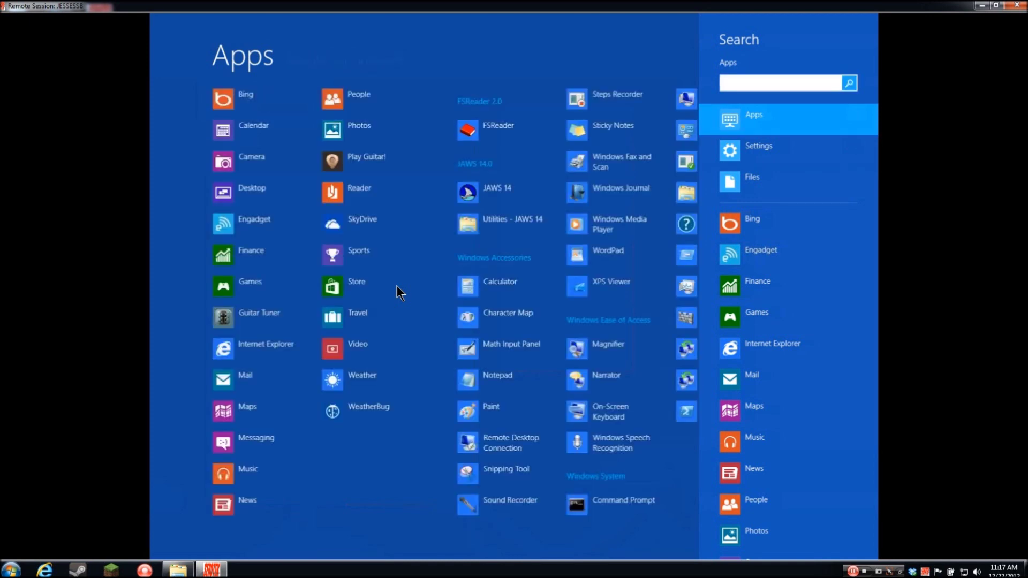
- Close the search pane and switch the remote search to Settings with Win+W
key(Escape)
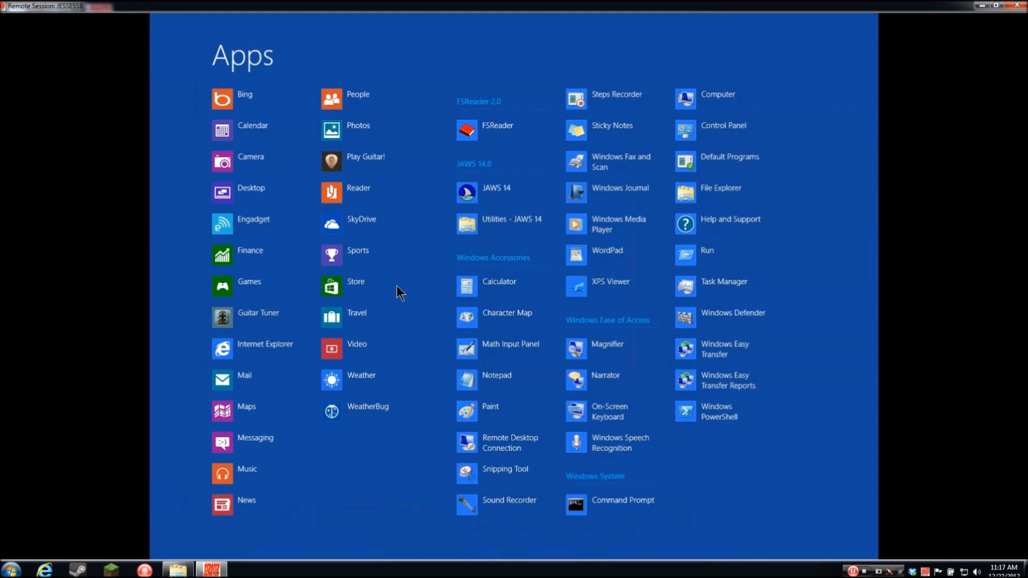
key(super+w)
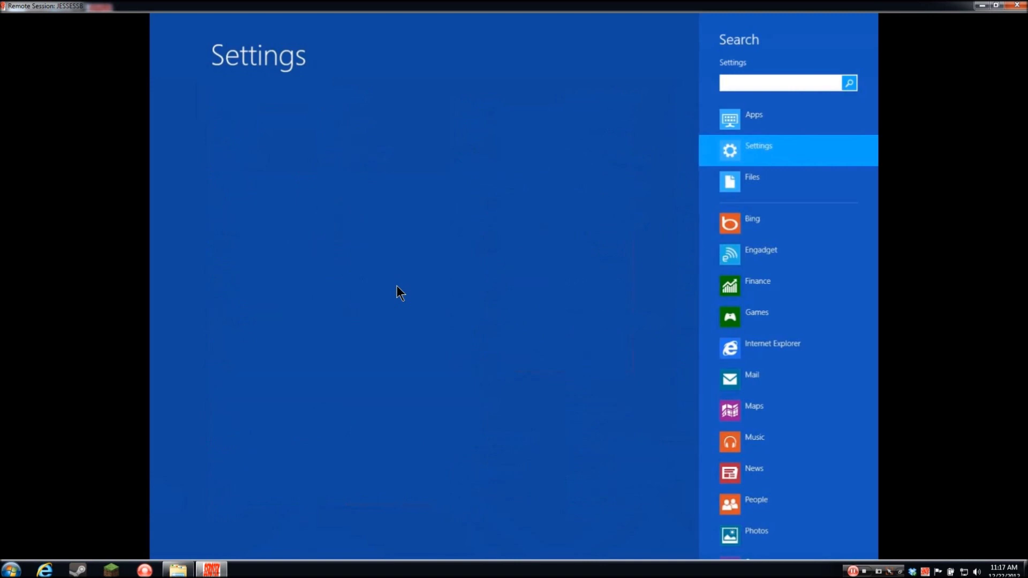
- Search Settings for 'power man', step down to the sleep timing result, then leave the search
text(po)
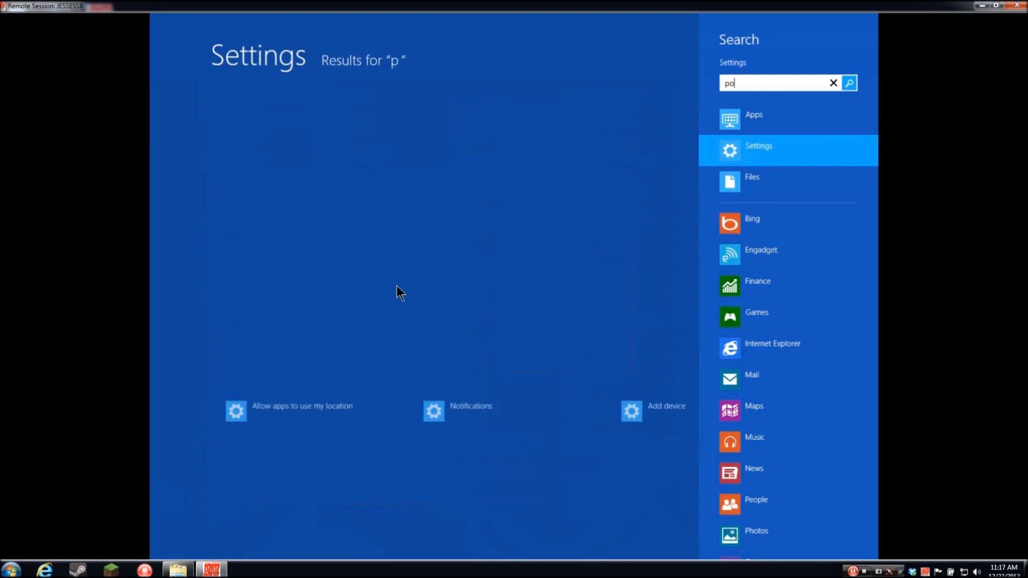
text(wer man)
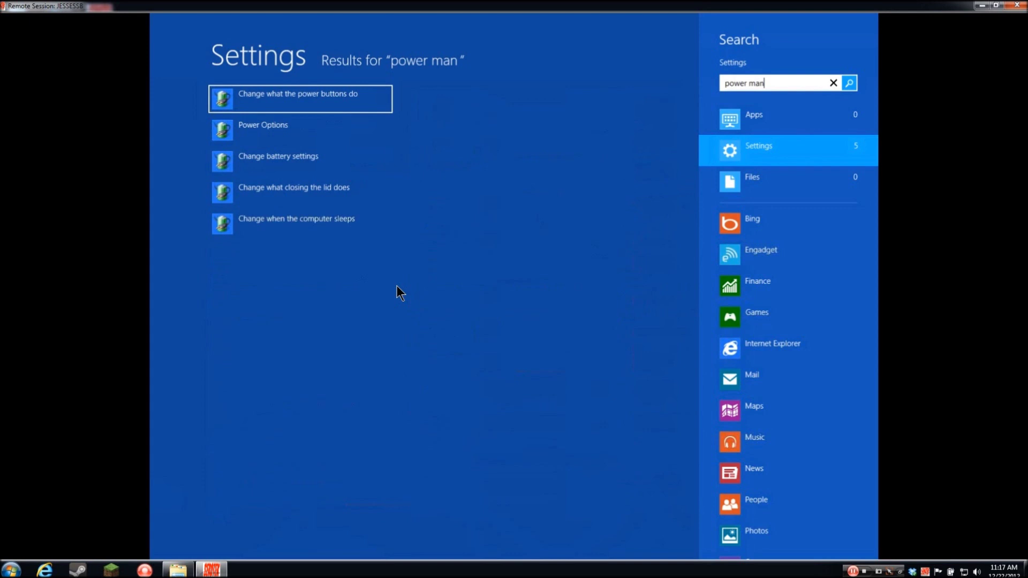
key(Down)
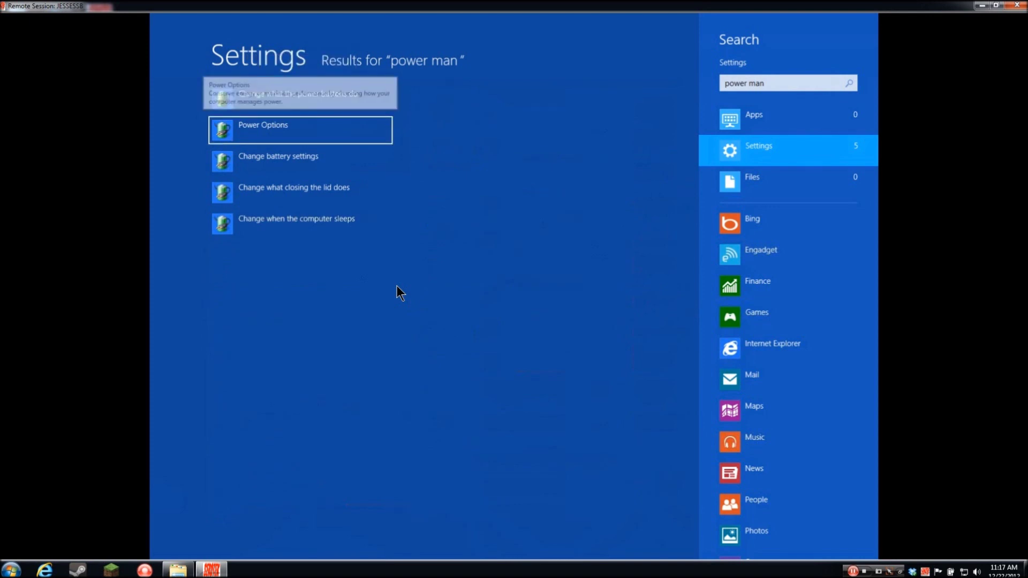
key(Down)
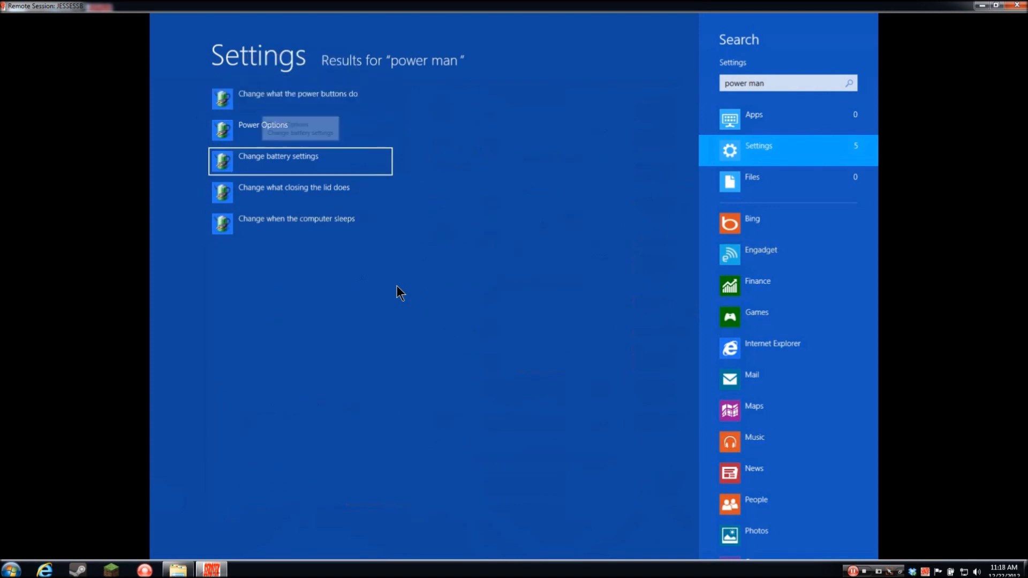
key(Down)
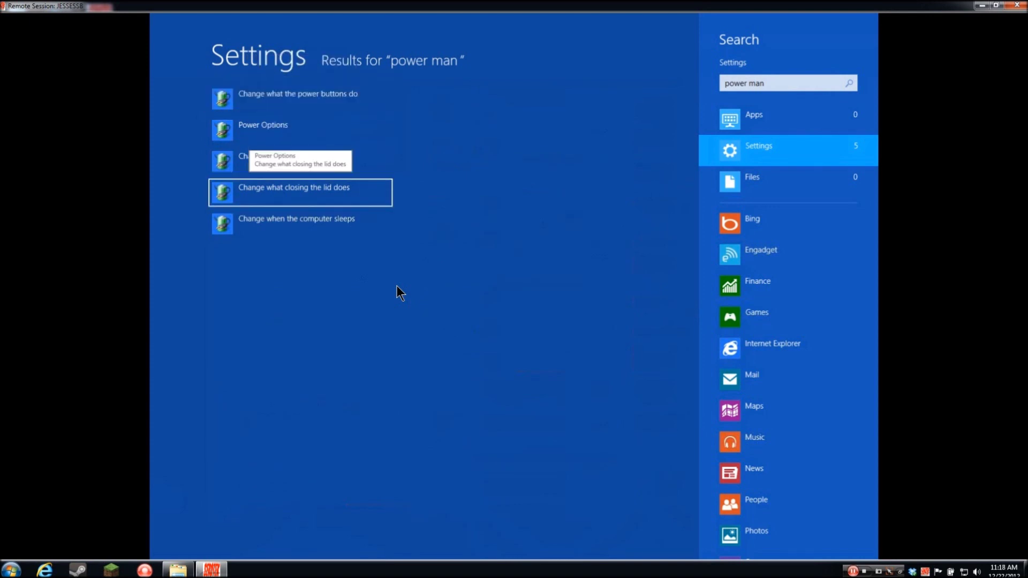
key(Down)
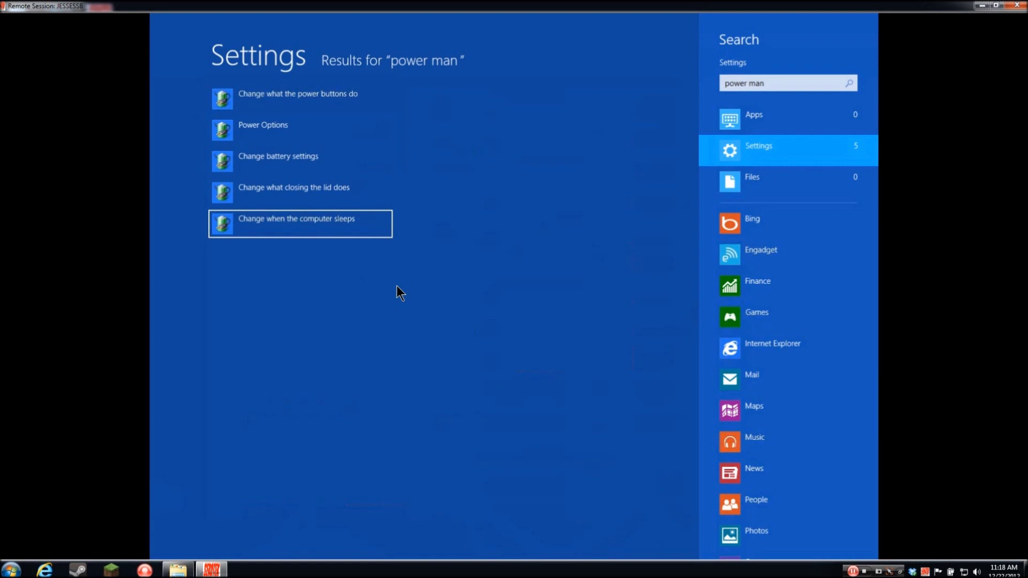
key(Return)
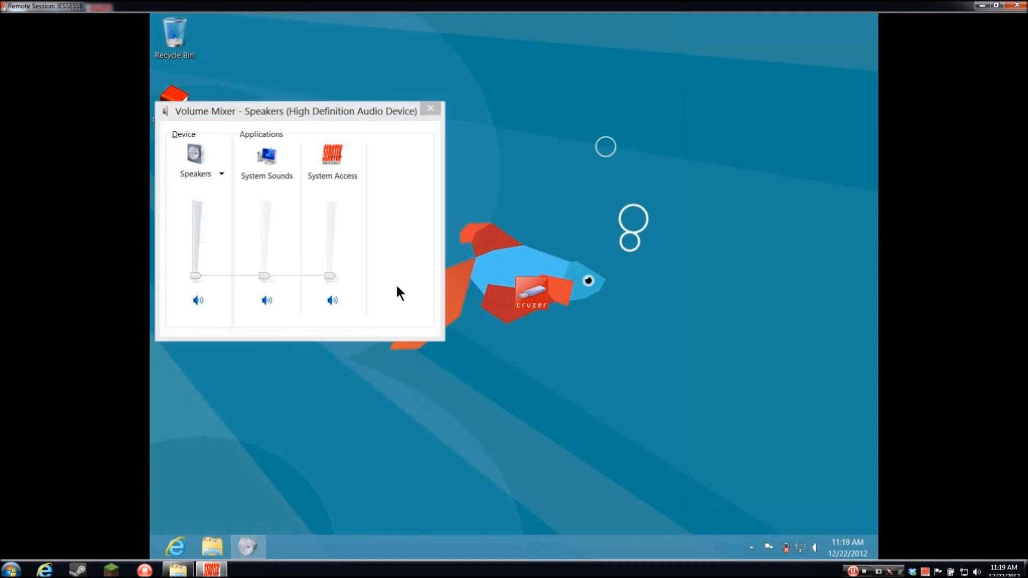
- Close the Volume Mixer with Alt+F4 after cancelling the Shut Down Windows dialog
key(Down)
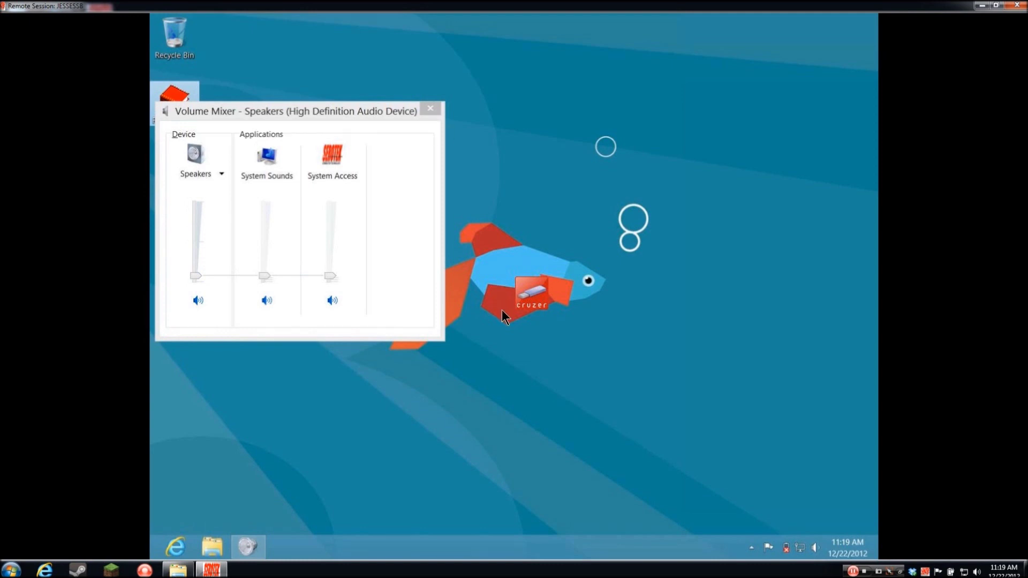
key(alt+F4)
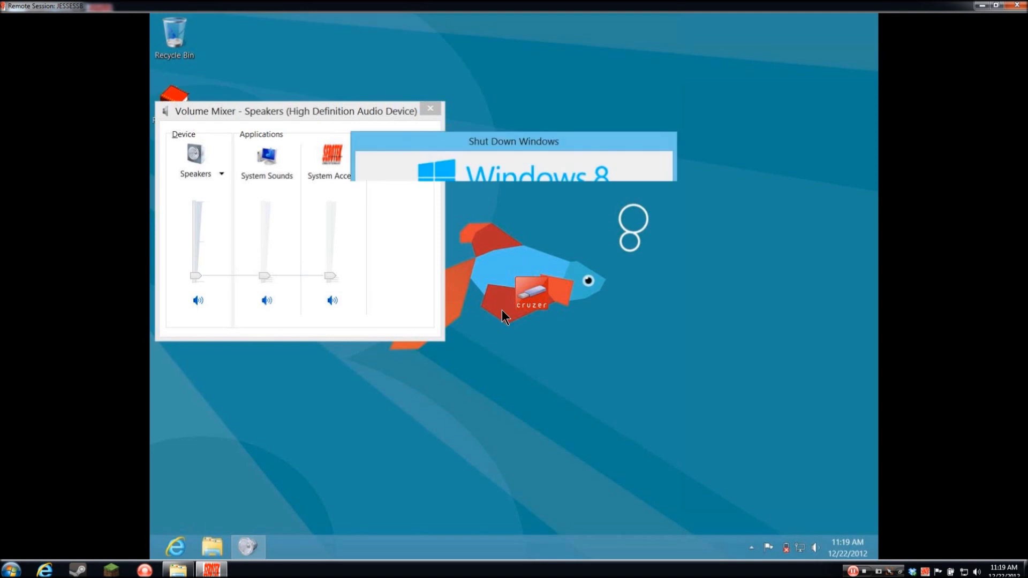
key(Escape)
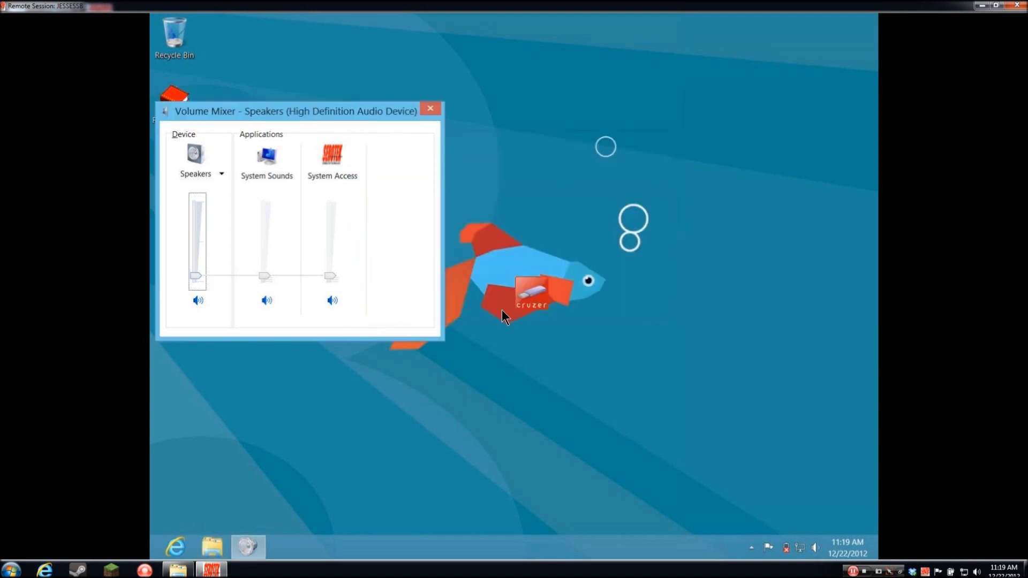
key(alt+F4)
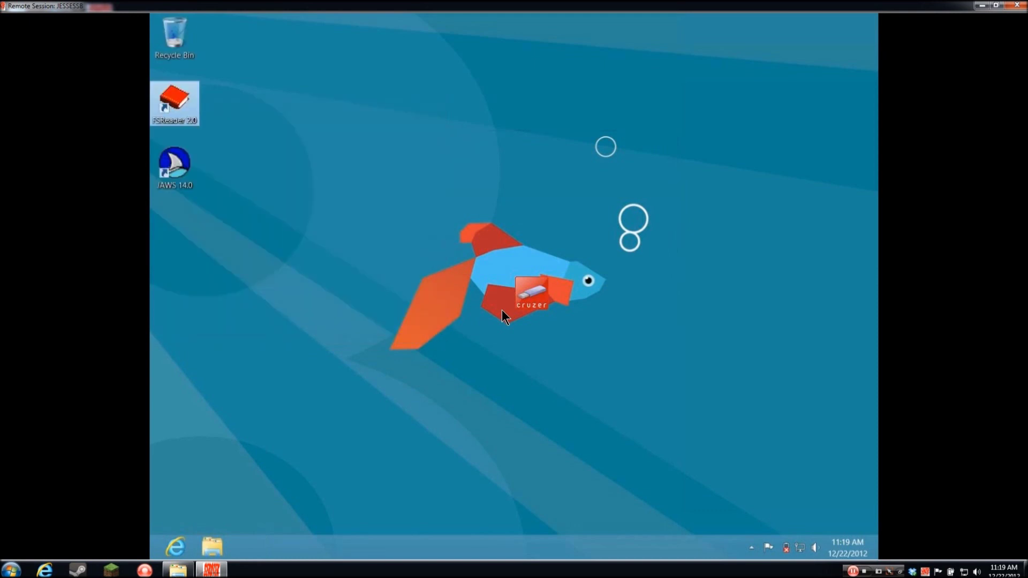
key(super+t)
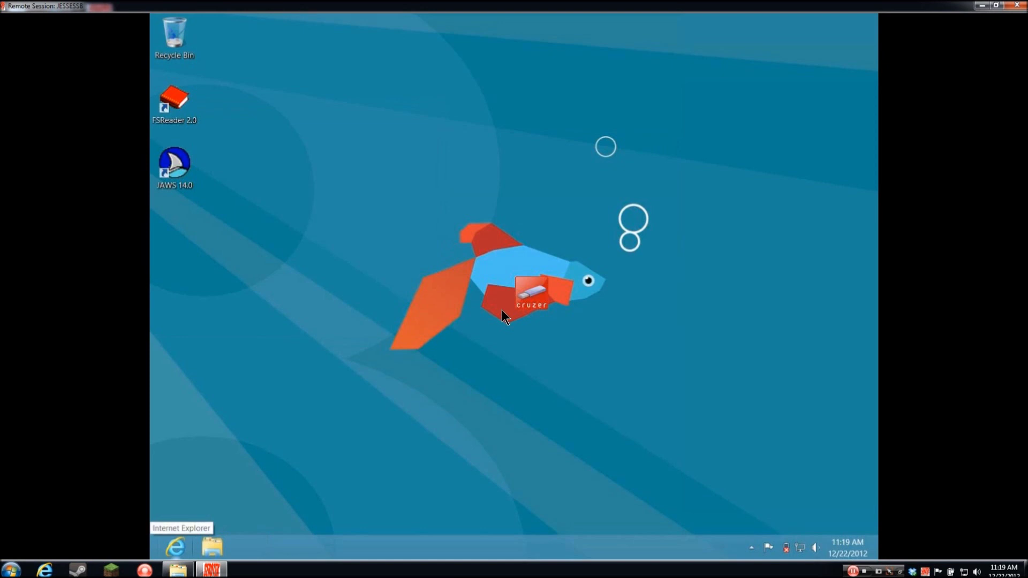
key(super+b)
key(Right)
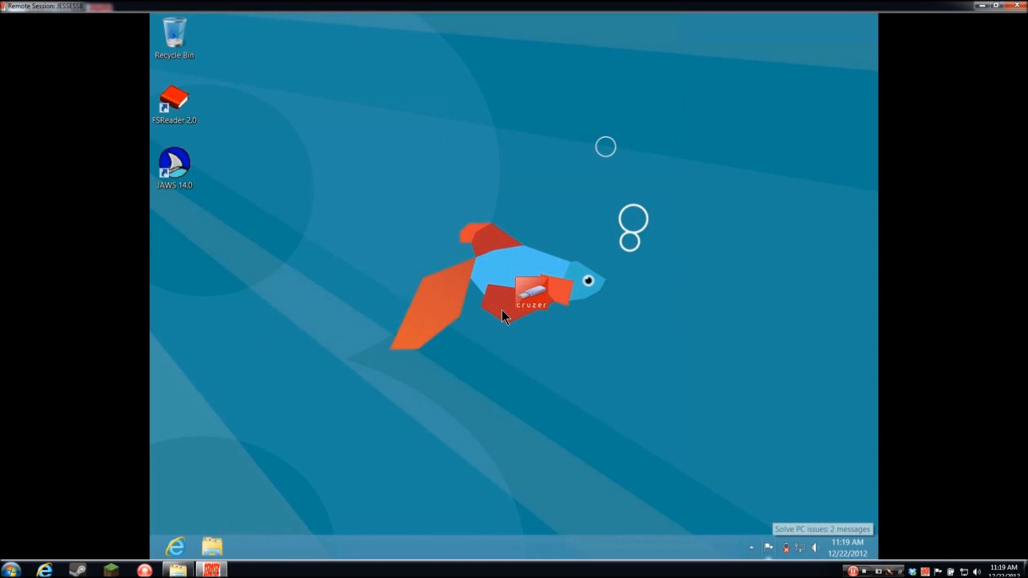
key(Right)
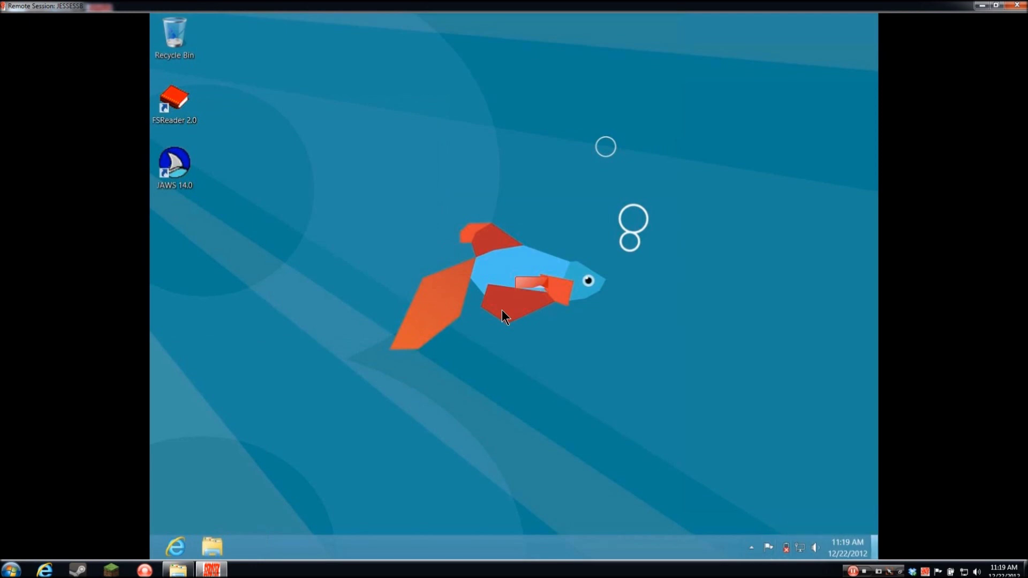
key(super+d)
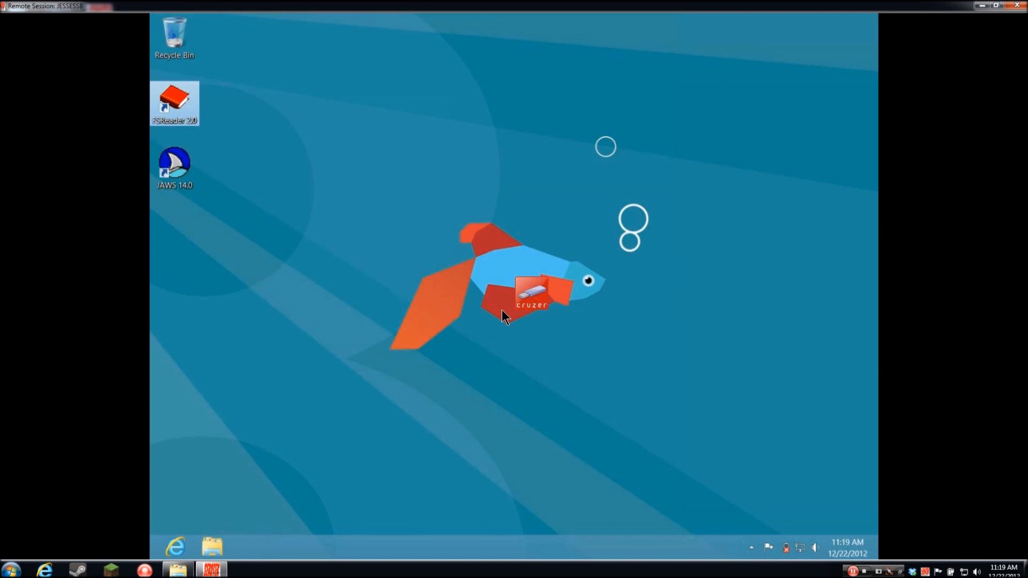
right_click(502, 311)
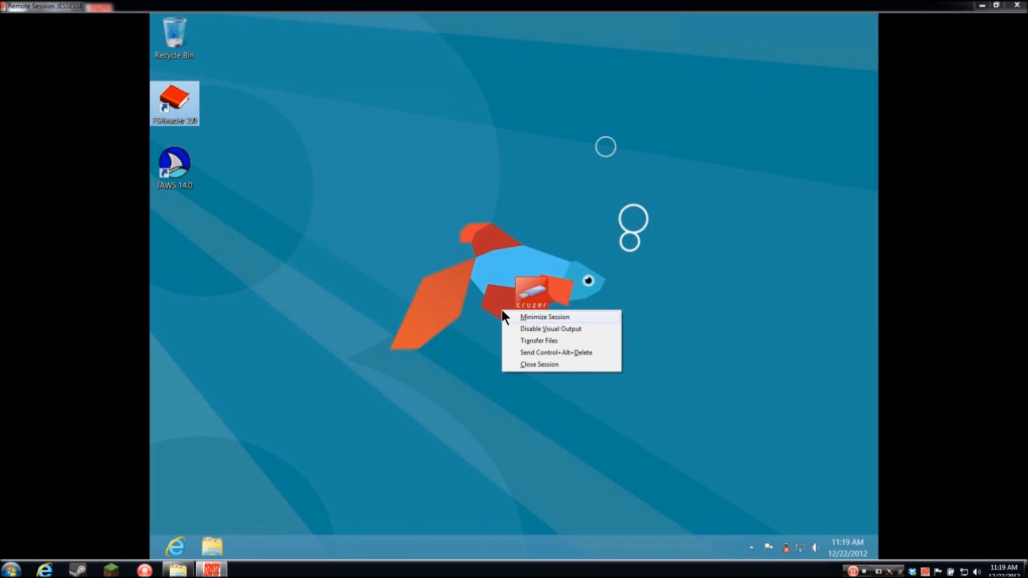
click(502, 314)
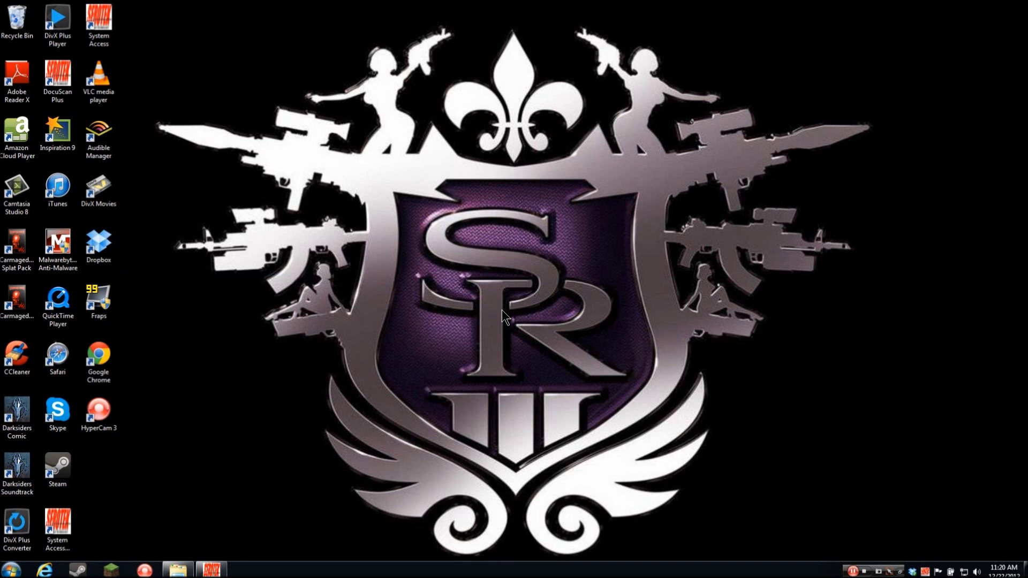
key(alt+Tab)
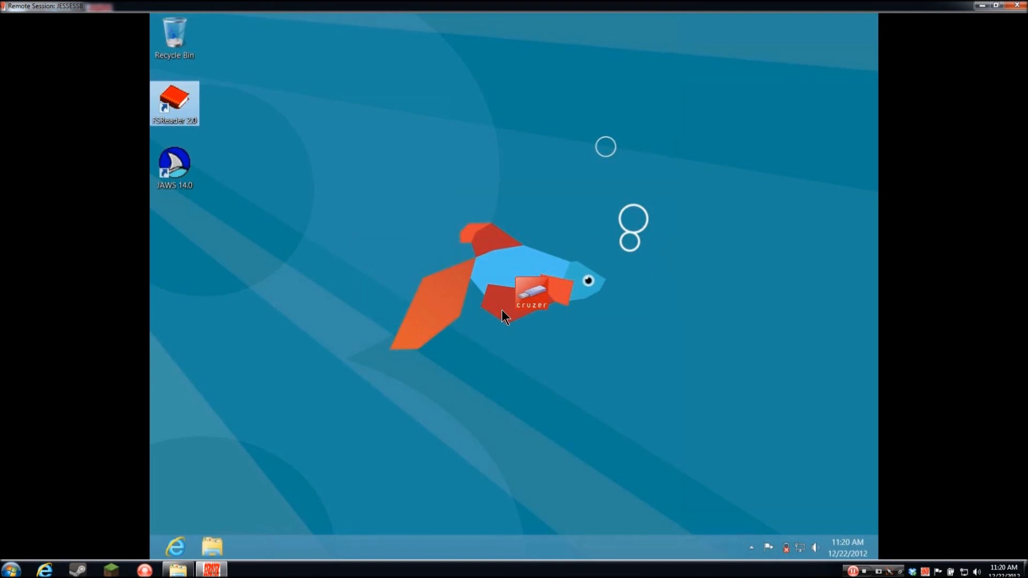
- Choose Close Session from the remote window's context menu to return to the local desktop
right_click(502, 309)
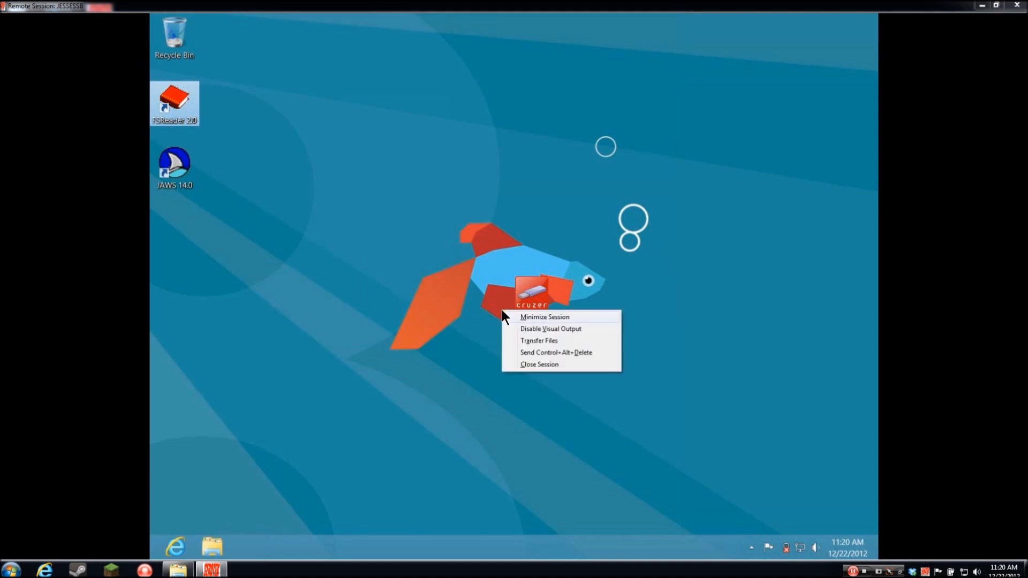
key(Down)
key(Down)
key(Down)
key(Down)
key(Return)
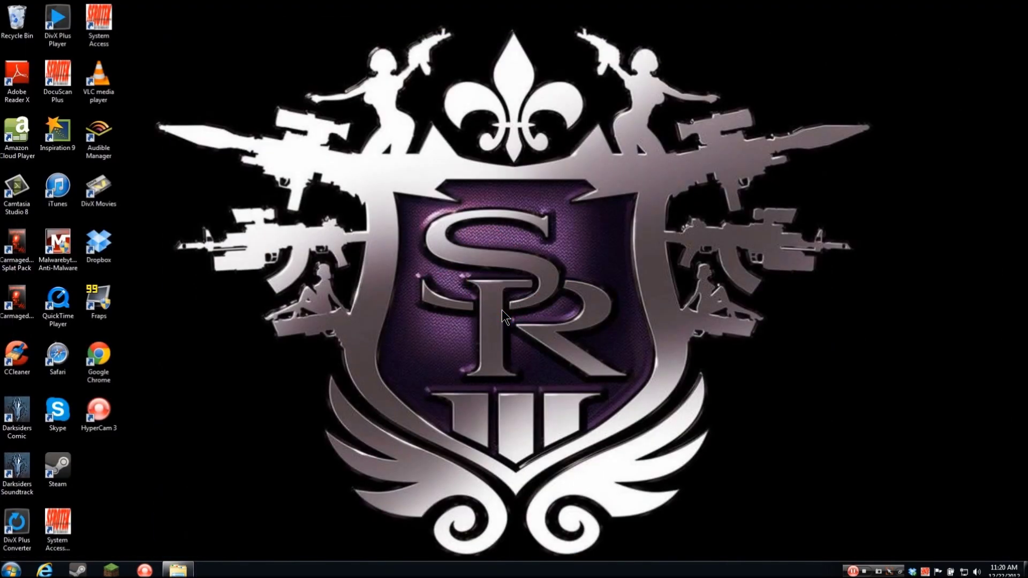